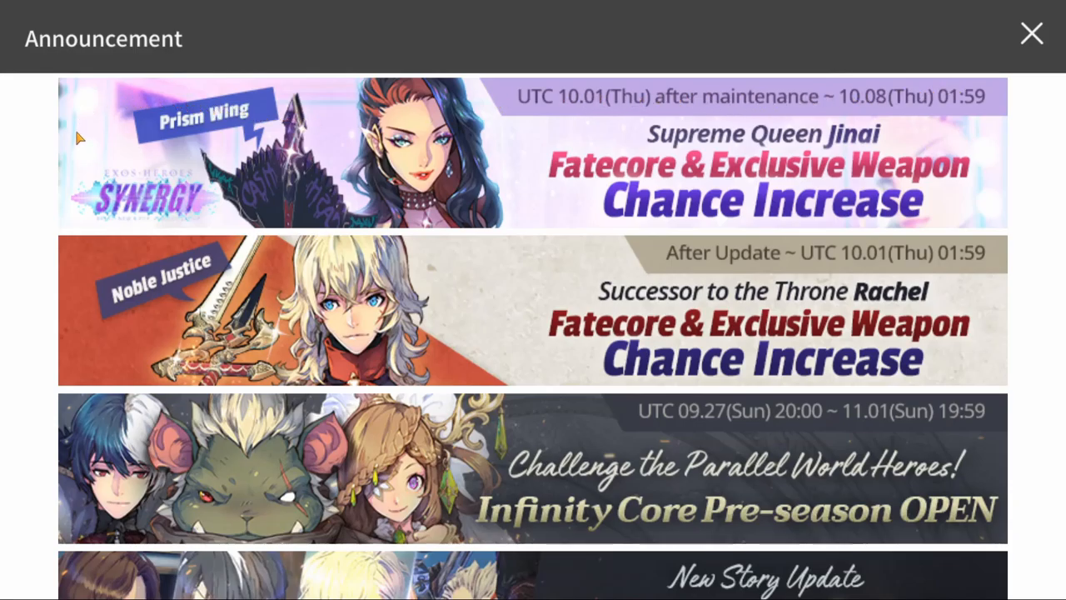
Step: Open the Supreme Queen Jinai Fatecore & Exclusive Weapon Chance Increase notice from the announcement list
{"action": "left_click", "coordinate": [436, 139]}
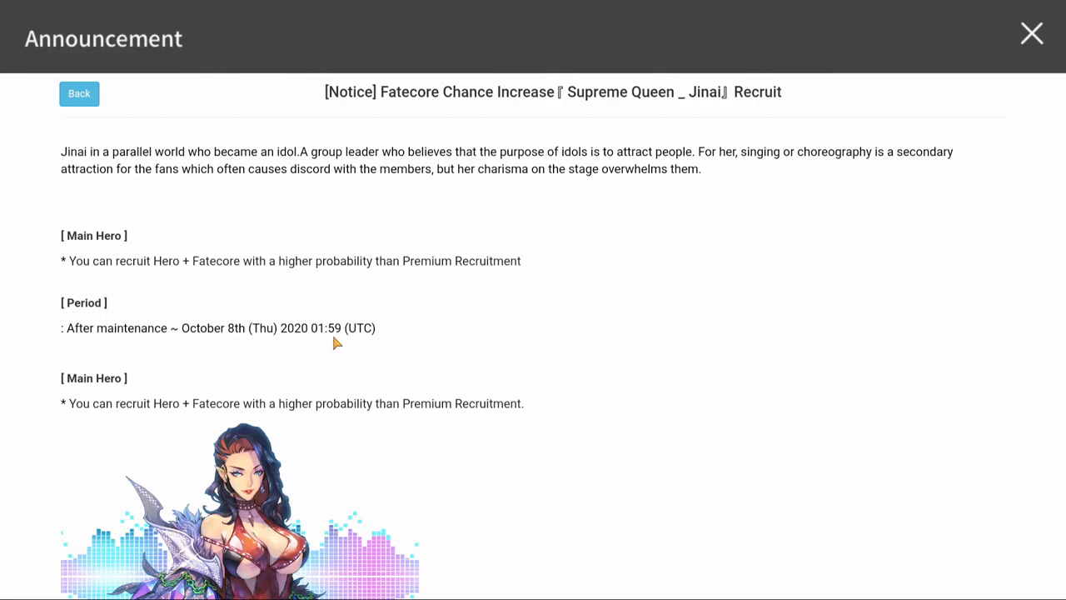
{"action": "scroll", "coordinate": [333, 333], "scroll_direction": "down", "scroll_amount": 3}
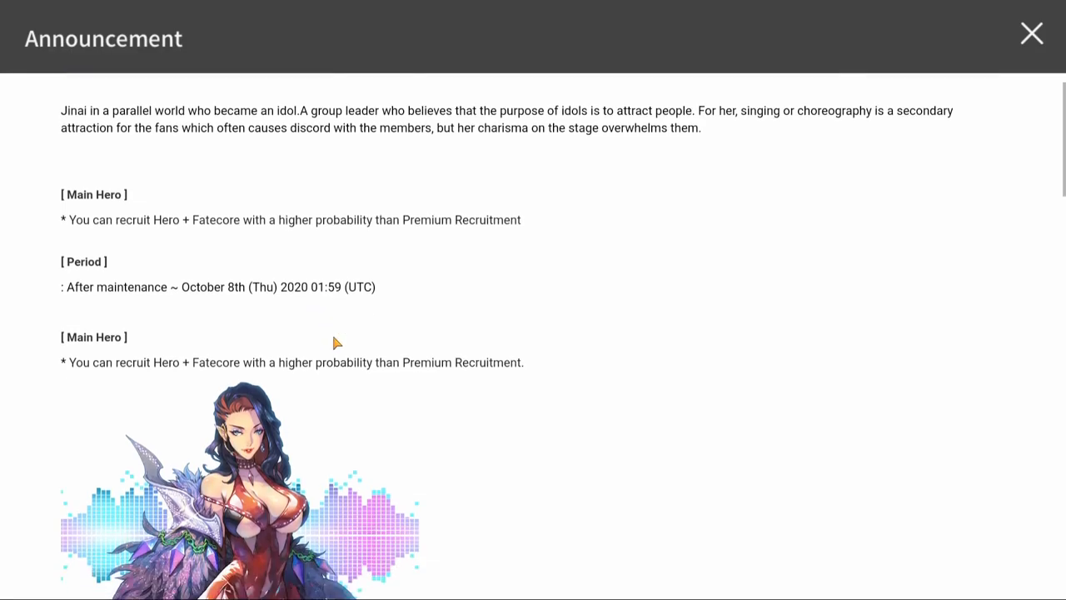
{"action": "scroll", "coordinate": [332, 334], "scroll_direction": "down", "scroll_amount": 3}
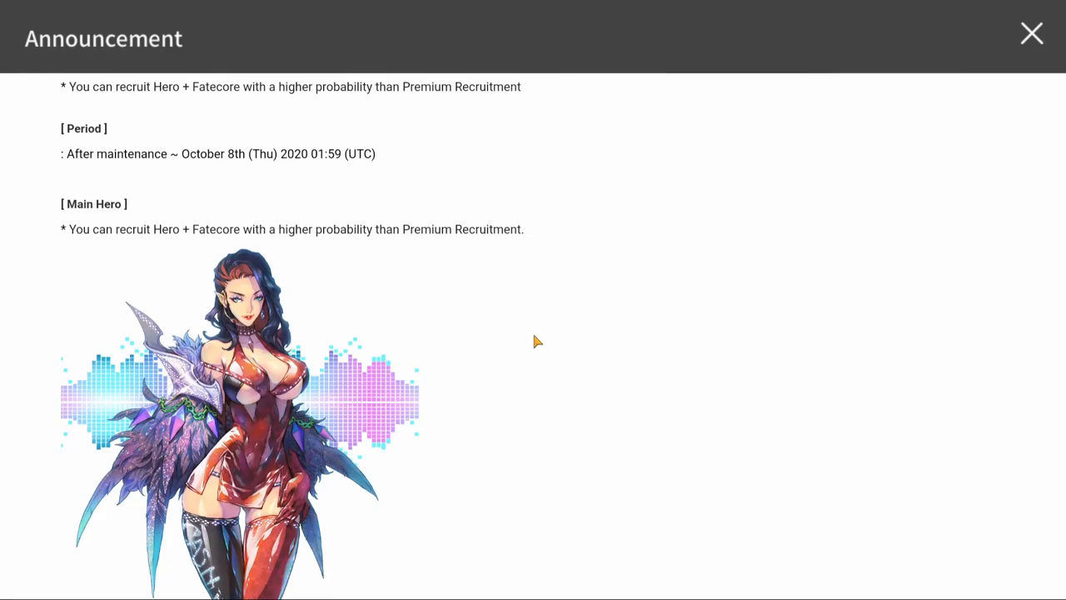
{"action": "scroll", "coordinate": [532, 331], "scroll_direction": "down", "scroll_amount": 3}
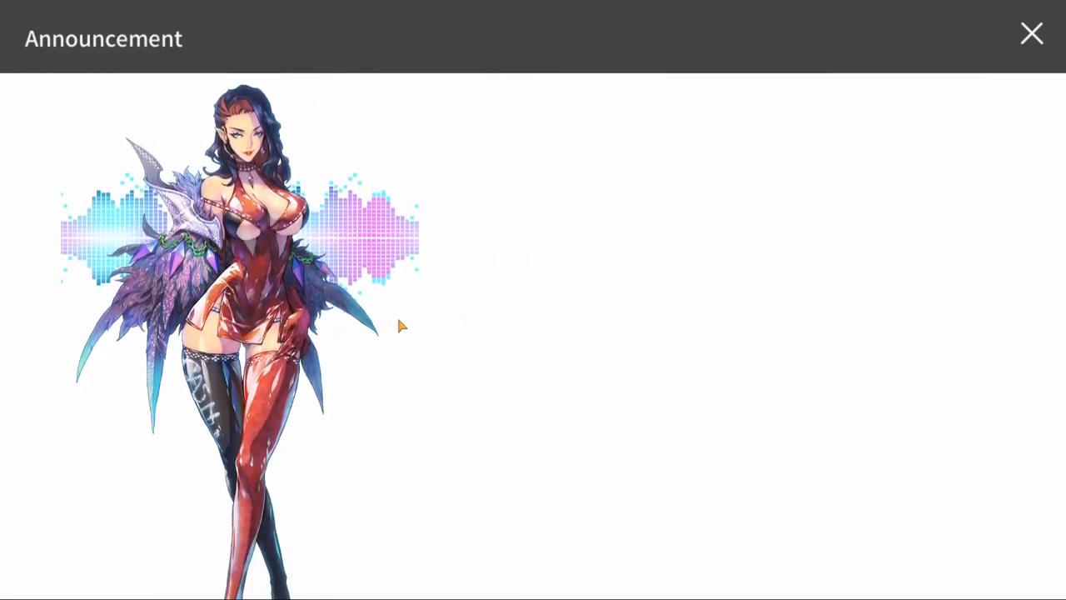
{"action": "scroll", "coordinate": [396, 323], "scroll_direction": "down", "scroll_amount": 15}
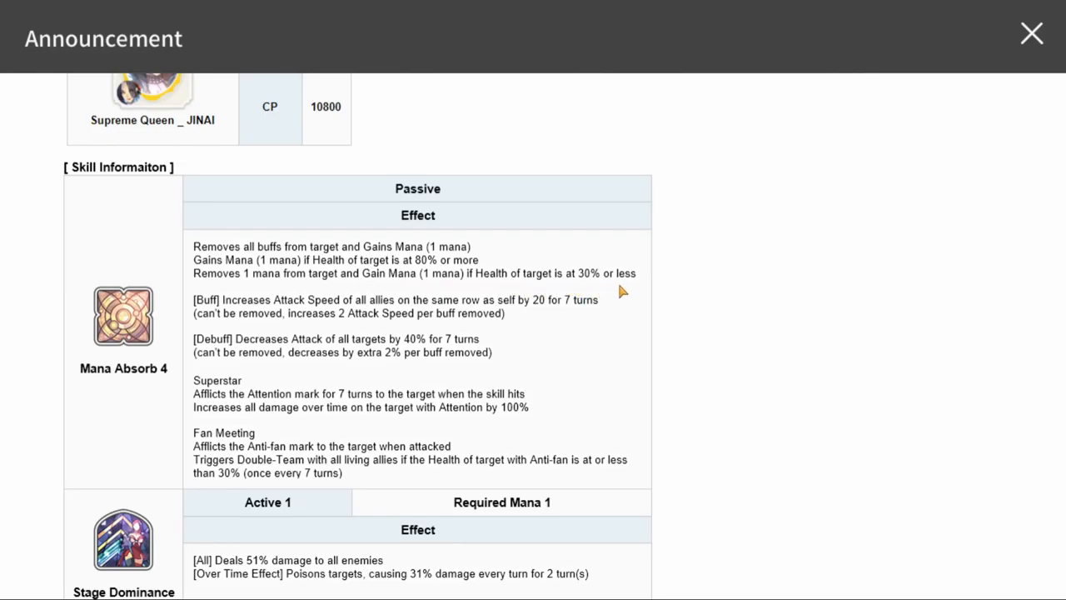
{"action": "scroll", "coordinate": [614, 281], "scroll_direction": "down", "scroll_amount": 5}
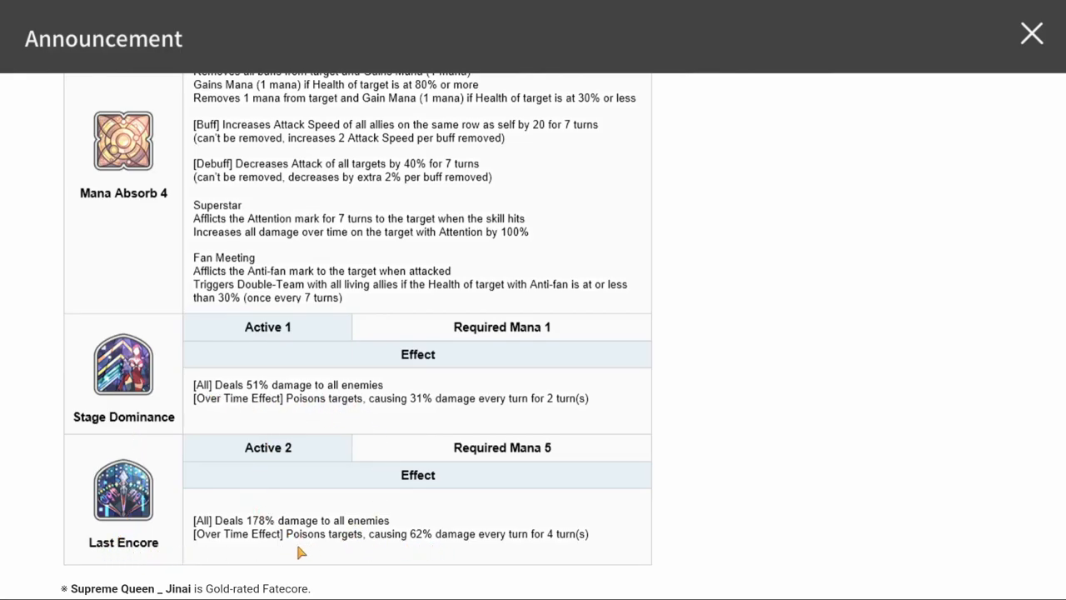
{"action": "scroll", "coordinate": [239, 221], "scroll_direction": "up", "scroll_amount": 3}
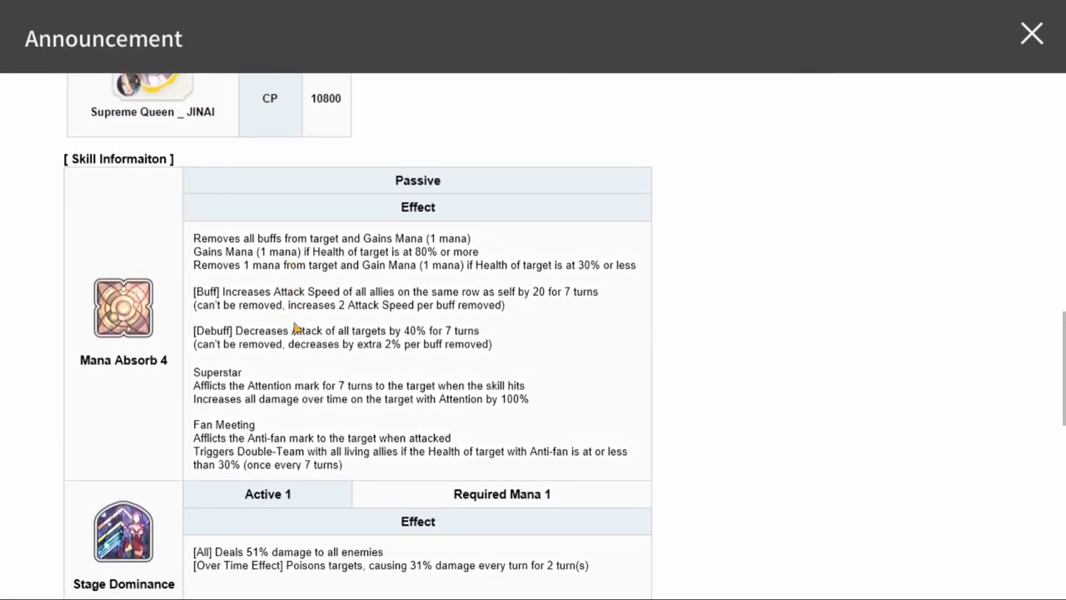
{"action": "scroll", "coordinate": [293, 333], "scroll_direction": "down", "scroll_amount": 3}
{"action": "scroll", "coordinate": [287, 348], "scroll_direction": "down", "scroll_amount": 3}
{"action": "scroll", "coordinate": [287, 348], "scroll_direction": "up", "scroll_amount": 1}
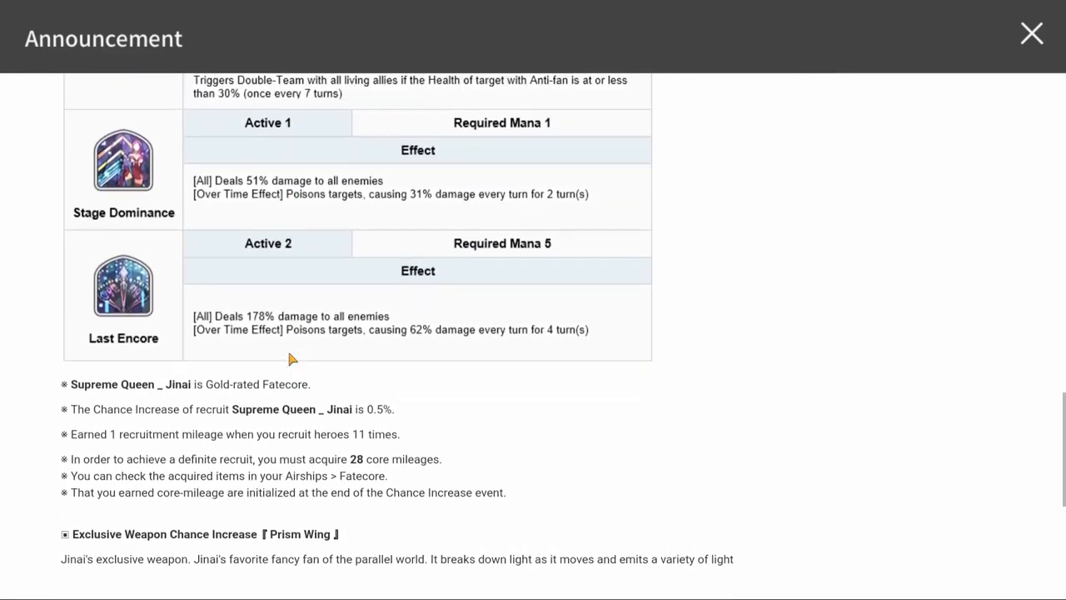
{"action": "scroll", "coordinate": [287, 348], "scroll_direction": "up", "scroll_amount": 2}
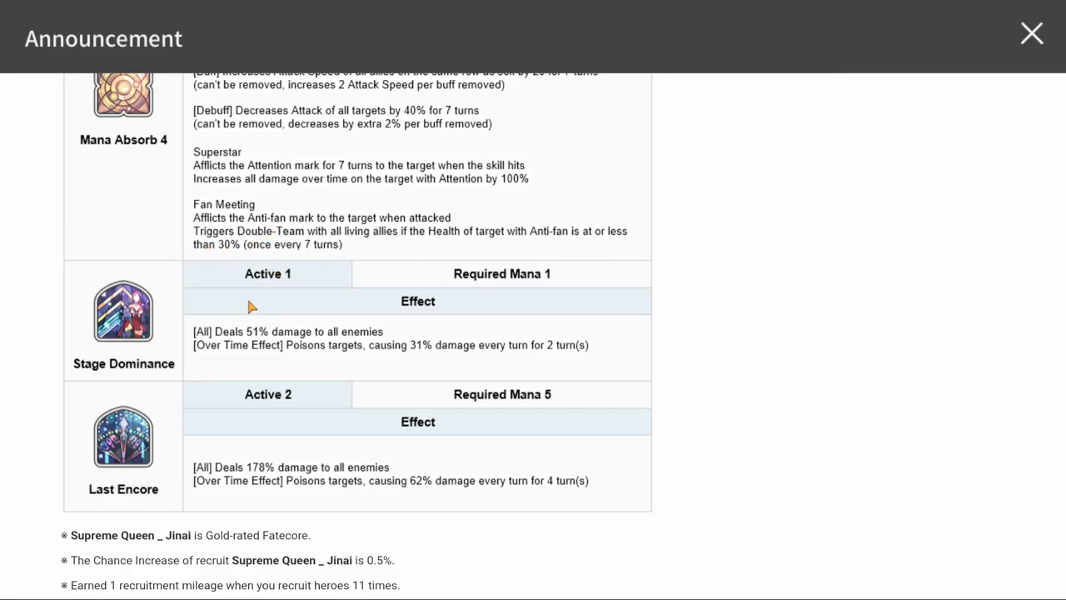
{"action": "scroll", "coordinate": [246, 371], "scroll_direction": "down", "scroll_amount": 2}
{"action": "scroll", "coordinate": [273, 186], "scroll_direction": "up", "scroll_amount": 2}
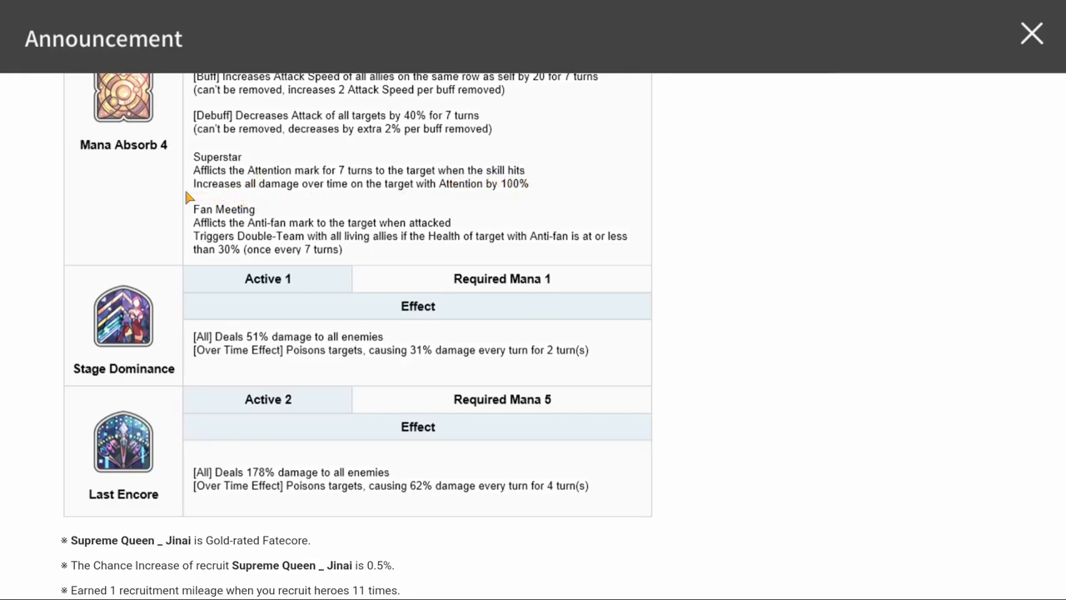
{"action": "scroll", "coordinate": [200, 216], "scroll_direction": "up", "scroll_amount": 3}
{"action": "scroll", "coordinate": [166, 316], "scroll_direction": "up", "scroll_amount": 1}
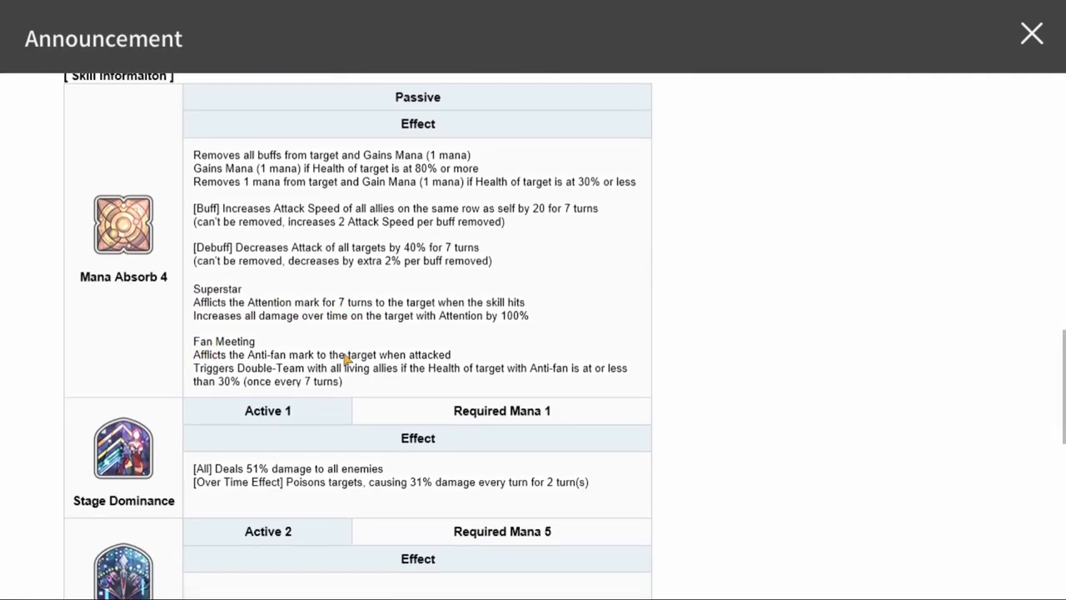
{"action": "scroll", "coordinate": [345, 358], "scroll_direction": "down", "scroll_amount": 3}
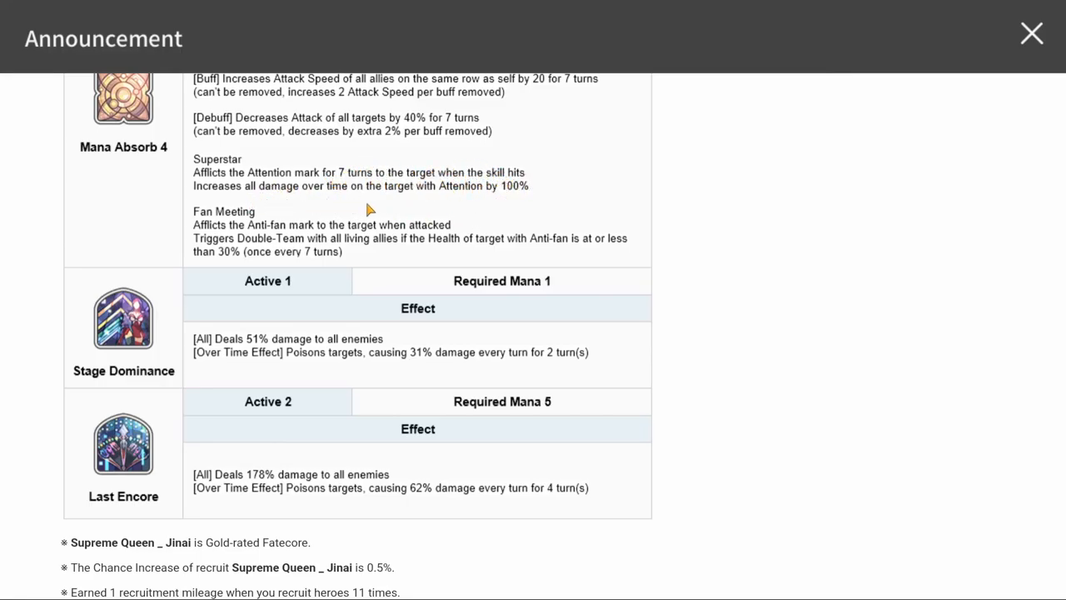
{"action": "scroll", "coordinate": [250, 291], "scroll_direction": "down", "scroll_amount": 3}
{"action": "scroll", "coordinate": [275, 216], "scroll_direction": "down", "scroll_amount": 2}
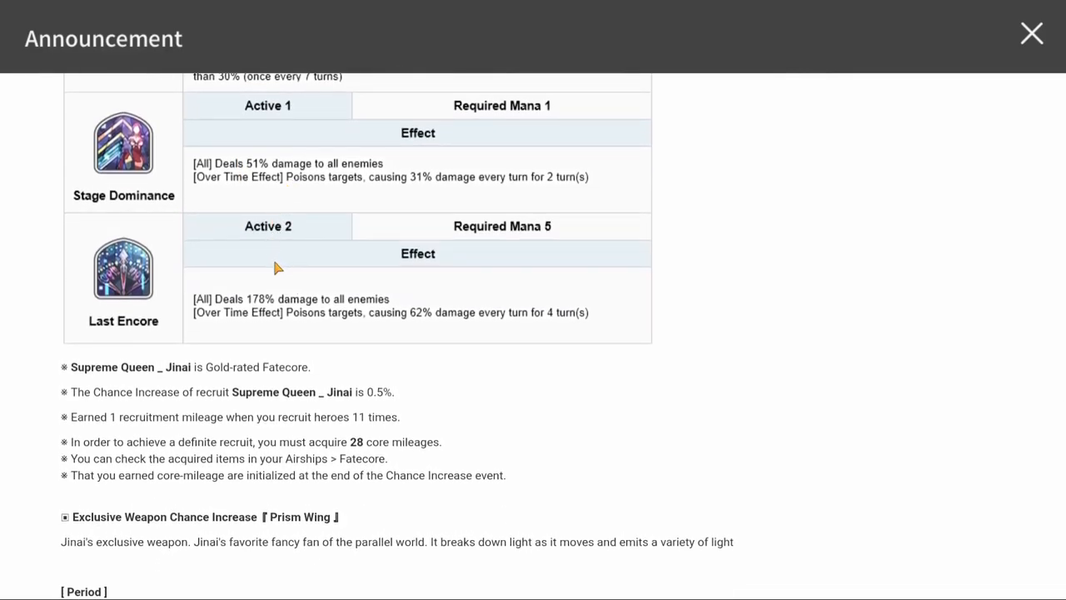
{"action": "scroll", "coordinate": [322, 244], "scroll_direction": "up", "scroll_amount": 3}
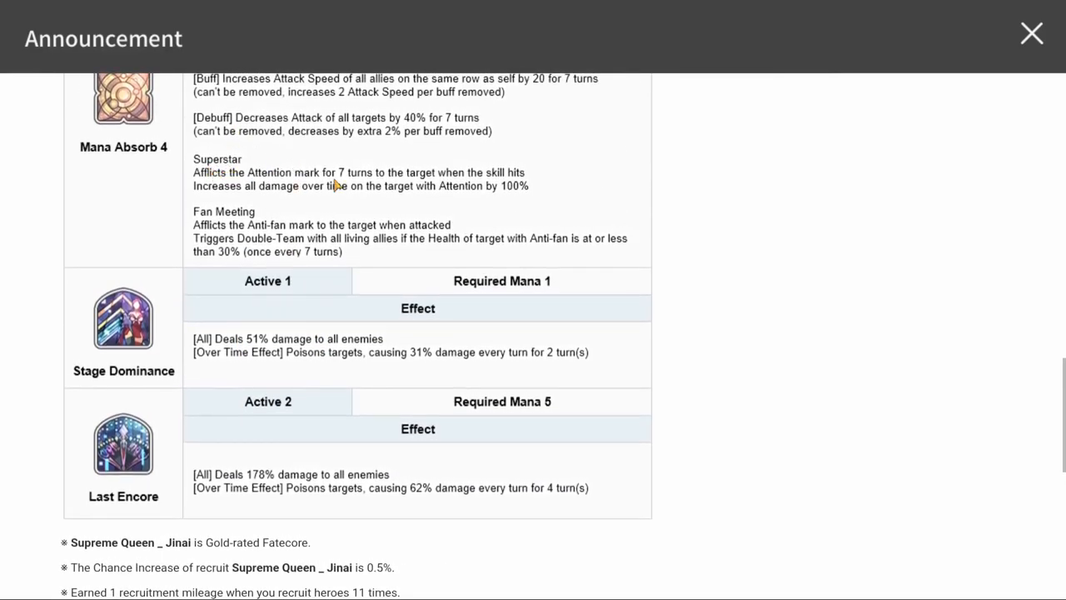
{"action": "scroll", "coordinate": [249, 274], "scroll_direction": "down", "scroll_amount": 2}
{"action": "scroll", "coordinate": [237, 277], "scroll_direction": "down", "scroll_amount": 1}
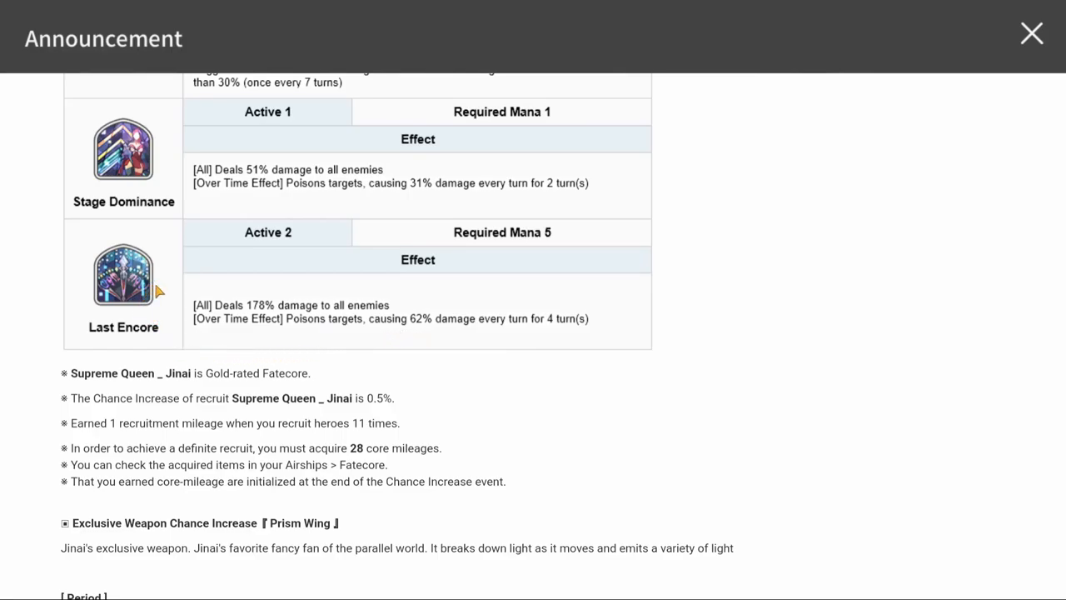
{"action": "scroll", "coordinate": [190, 293], "scroll_direction": "up", "scroll_amount": 1}
{"action": "scroll", "coordinate": [191, 294], "scroll_direction": "up", "scroll_amount": 1}
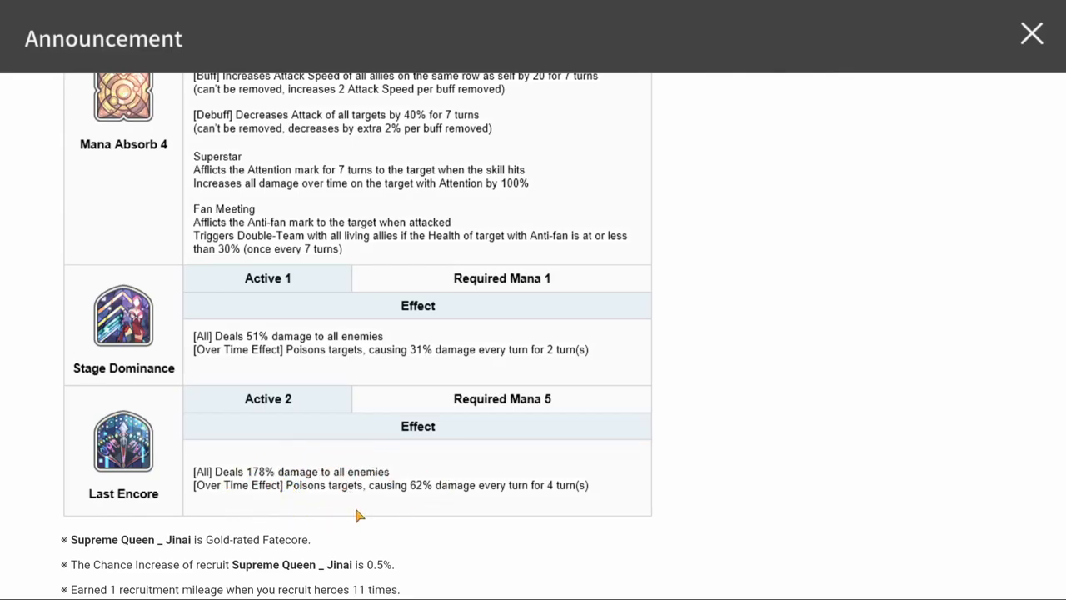
{"action": "scroll", "coordinate": [356, 514], "scroll_direction": "down", "scroll_amount": 3}
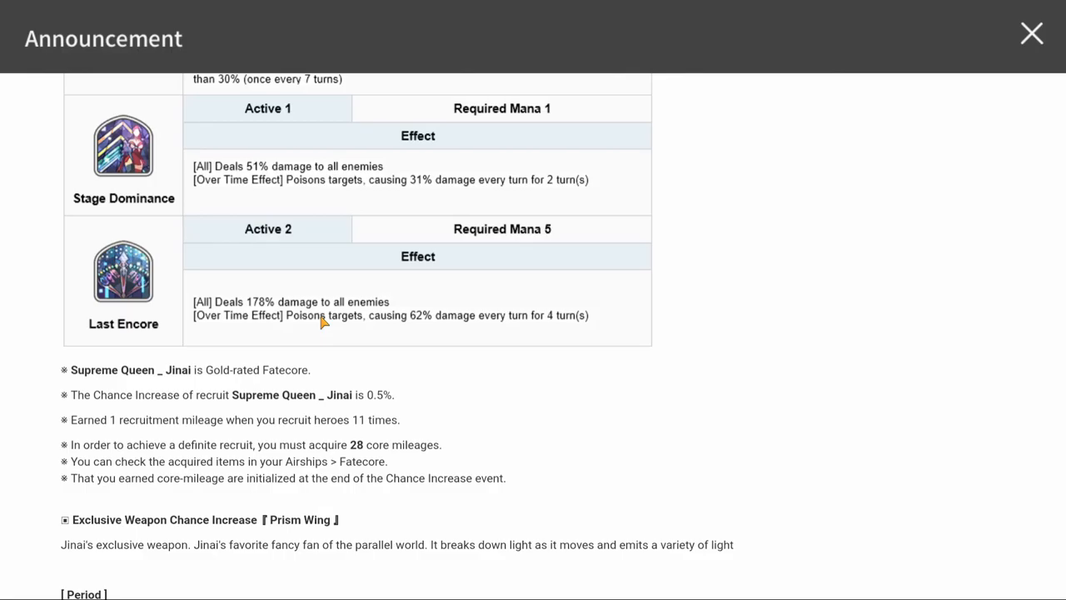
{"action": "scroll", "coordinate": [309, 320], "scroll_direction": "up", "scroll_amount": 3}
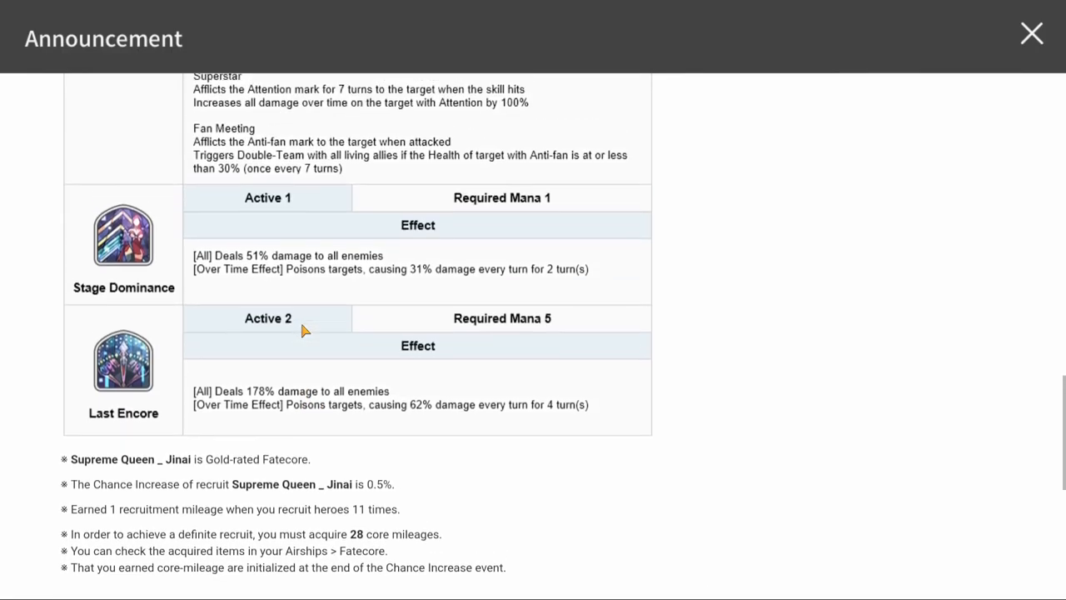
{"action": "scroll", "coordinate": [300, 320], "scroll_direction": "up", "scroll_amount": 3}
{"action": "scroll", "coordinate": [300, 319], "scroll_direction": "up", "scroll_amount": 3}
{"action": "scroll", "coordinate": [291, 325], "scroll_direction": "up", "scroll_amount": 3}
{"action": "scroll", "coordinate": [309, 313], "scroll_direction": "up", "scroll_amount": 3}
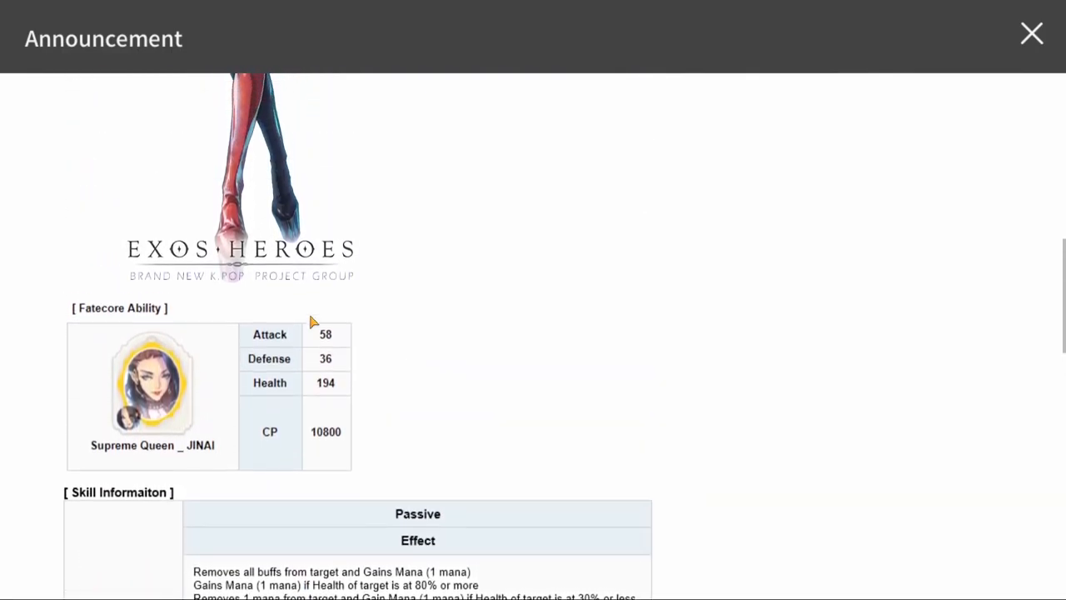
{"action": "scroll", "coordinate": [339, 314], "scroll_direction": "up", "scroll_amount": 3}
{"action": "scroll", "coordinate": [495, 348], "scroll_direction": "down", "scroll_amount": 2}
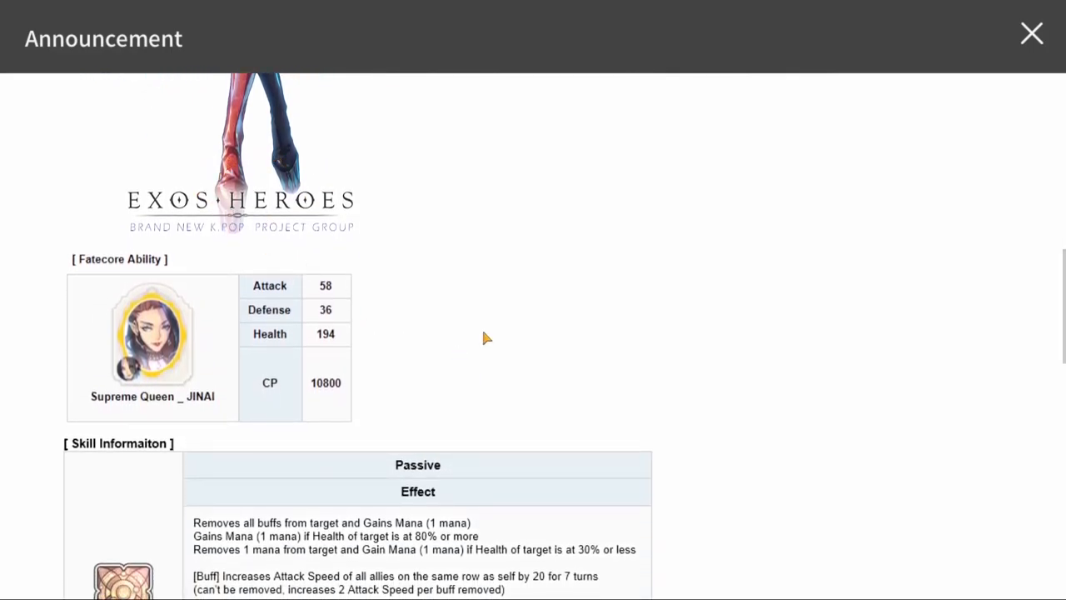
{"action": "scroll", "coordinate": [536, 335], "scroll_direction": "down", "scroll_amount": 2}
{"action": "scroll", "coordinate": [567, 299], "scroll_direction": "down", "scroll_amount": 2}
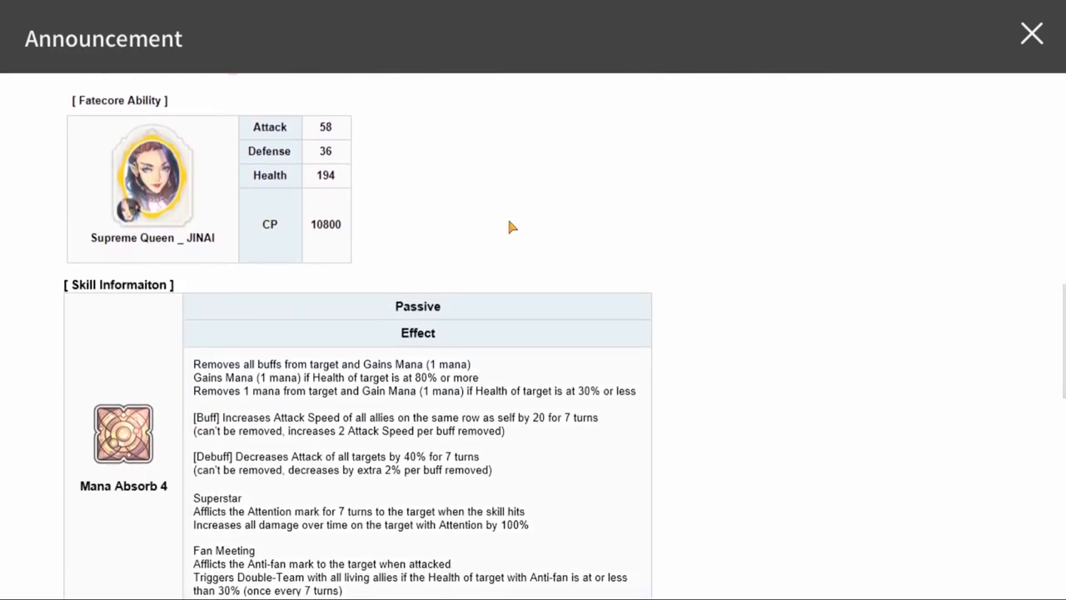
{"action": "scroll", "coordinate": [478, 236], "scroll_direction": "down", "scroll_amount": 3}
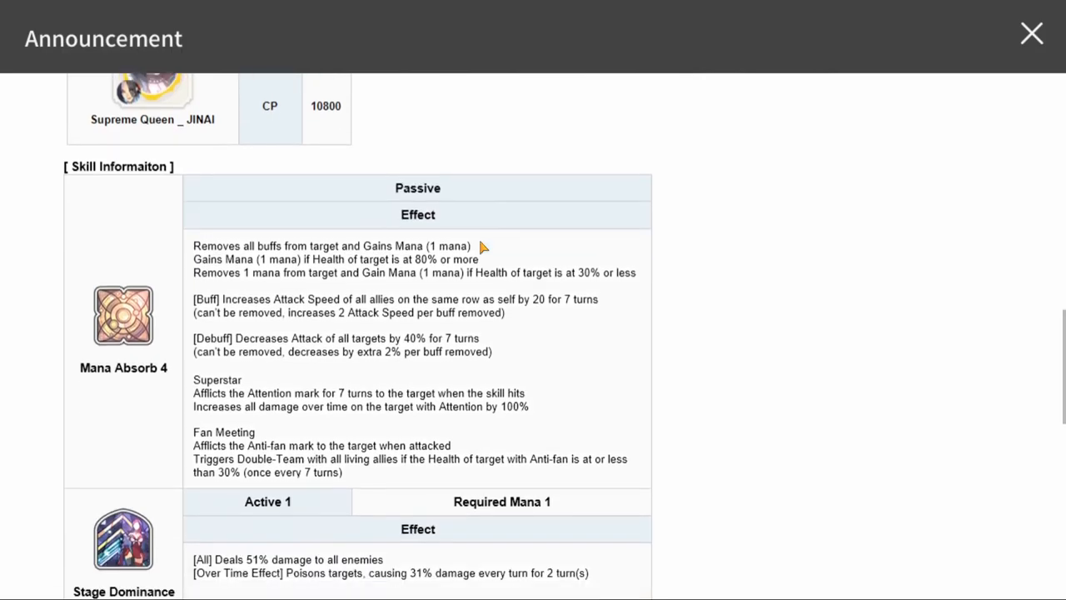
{"action": "scroll", "coordinate": [478, 237], "scroll_direction": "down", "scroll_amount": 3}
{"action": "scroll", "coordinate": [375, 350], "scroll_direction": "down", "scroll_amount": 3}
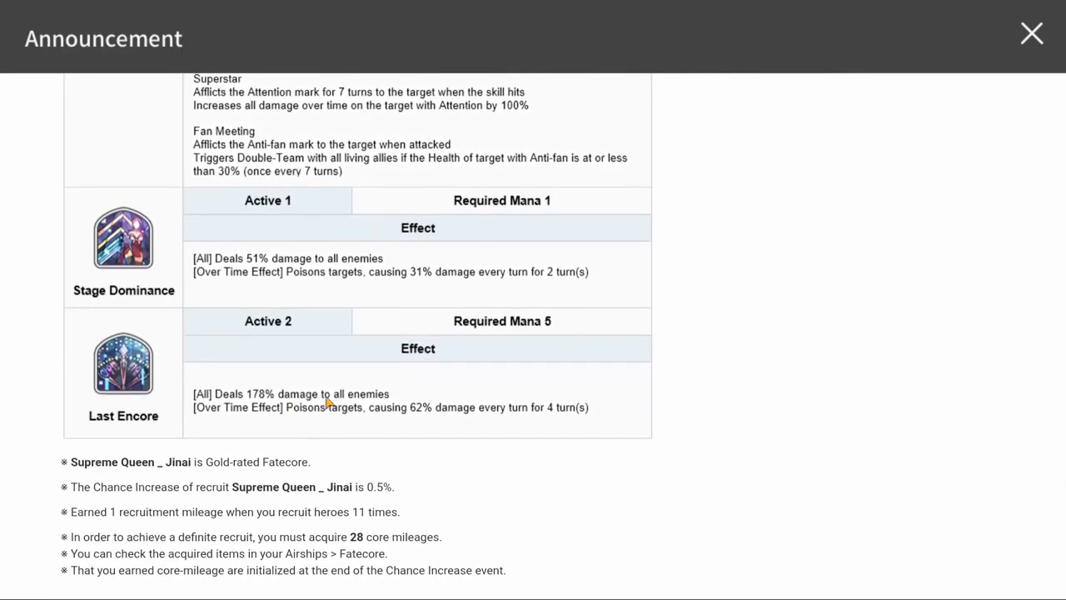
{"action": "scroll", "coordinate": [312, 425], "scroll_direction": "up", "scroll_amount": 2}
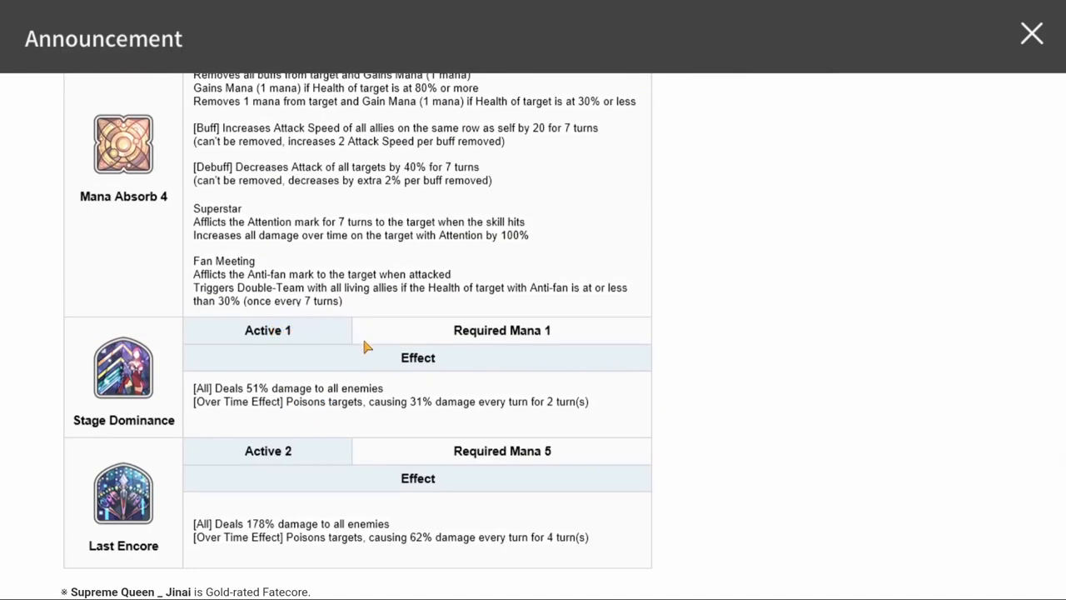
{"action": "scroll", "coordinate": [362, 336], "scroll_direction": "up", "scroll_amount": 2}
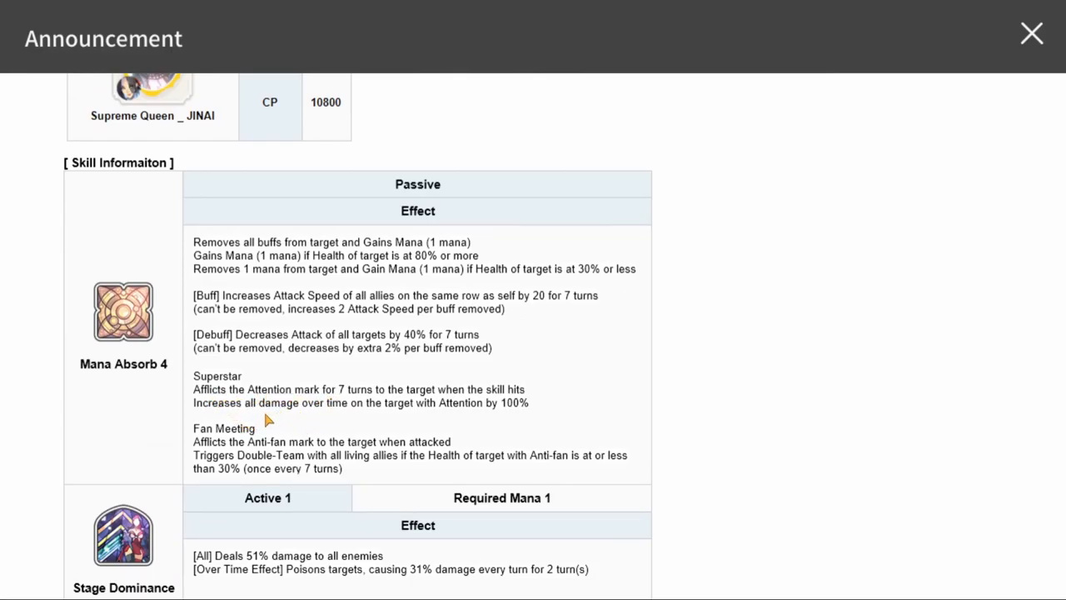
{"action": "scroll", "coordinate": [511, 420], "scroll_direction": "down", "scroll_amount": 2}
{"action": "scroll", "coordinate": [383, 318], "scroll_direction": "down", "scroll_amount": 1}
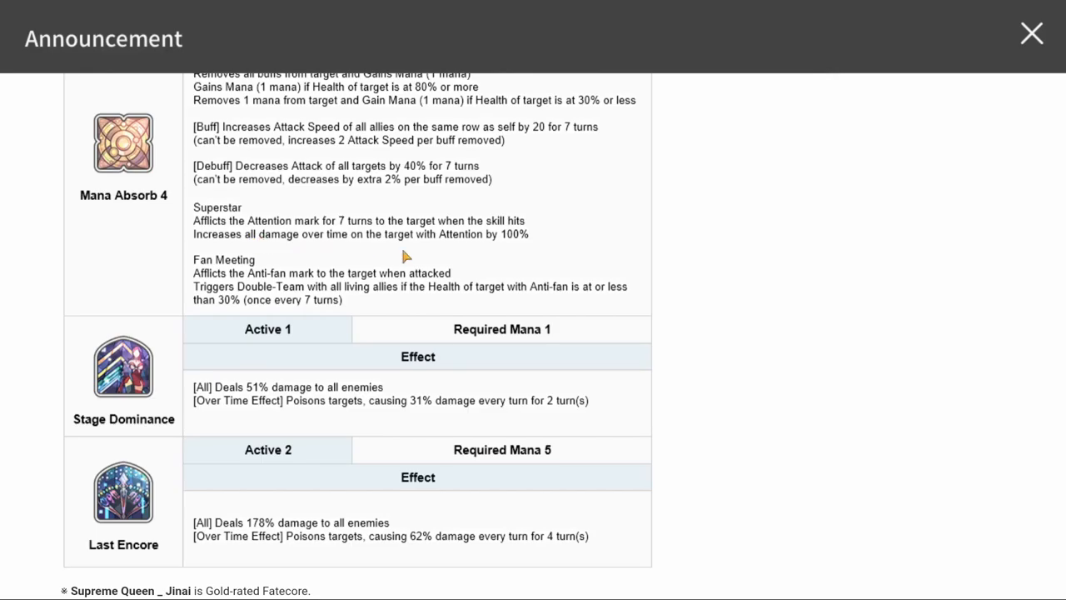
{"action": "scroll", "coordinate": [401, 248], "scroll_direction": "up", "scroll_amount": 5}
{"action": "scroll", "coordinate": [250, 308], "scroll_direction": "up", "scroll_amount": 1}
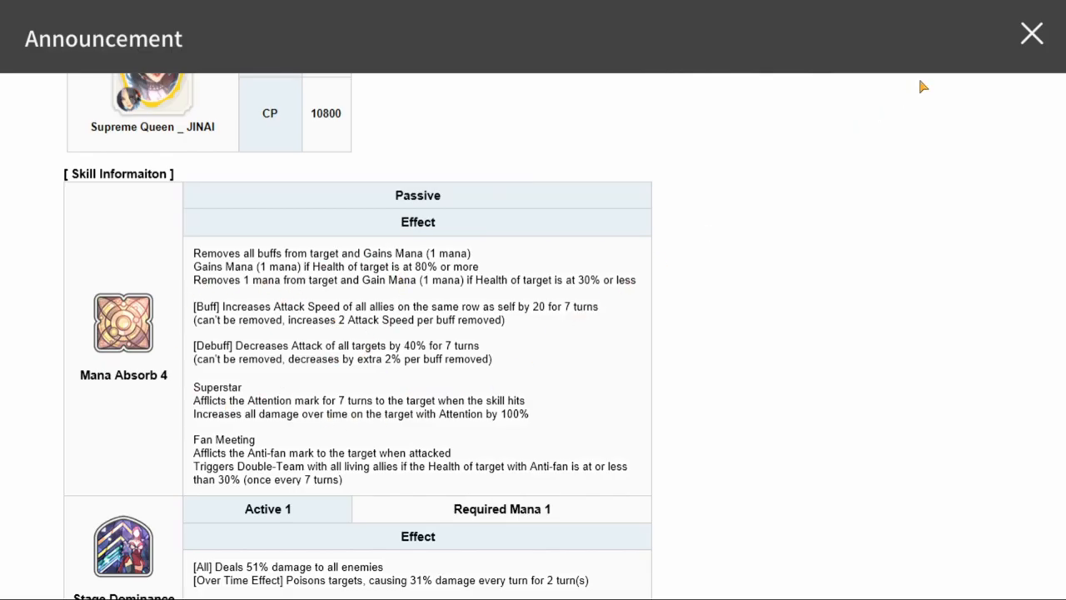
{"action": "scroll", "coordinate": [460, 267], "scroll_direction": "up", "scroll_amount": 4}
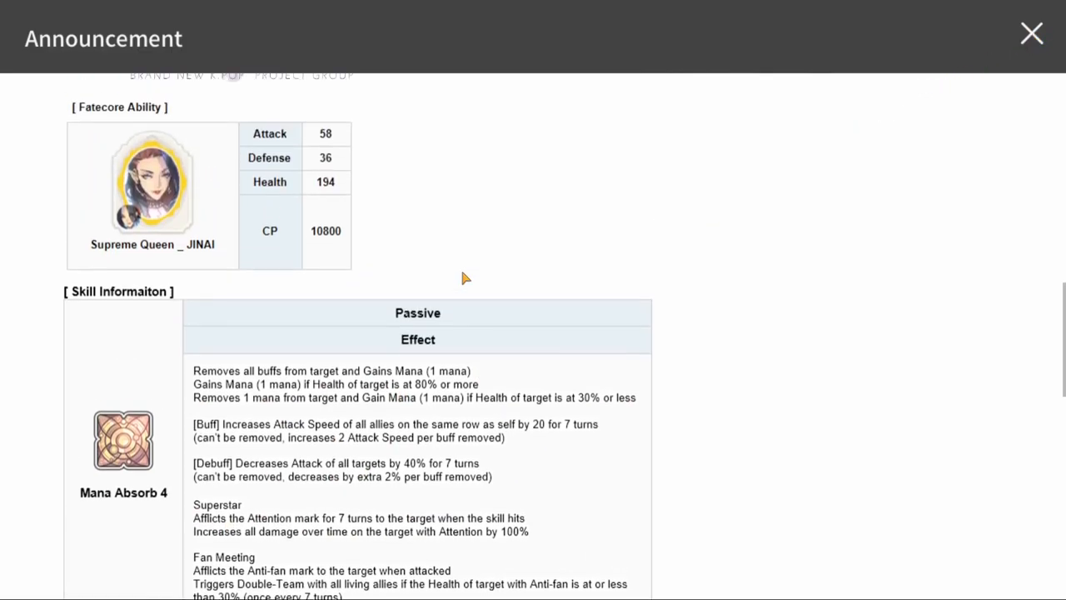
{"action": "scroll", "coordinate": [382, 298], "scroll_direction": "up", "scroll_amount": 4}
{"action": "scroll", "coordinate": [382, 303], "scroll_direction": "up", "scroll_amount": 3}
{"action": "scroll", "coordinate": [430, 367], "scroll_direction": "up", "scroll_amount": 4}
{"action": "scroll", "coordinate": [430, 367], "scroll_direction": "up", "scroll_amount": 4}
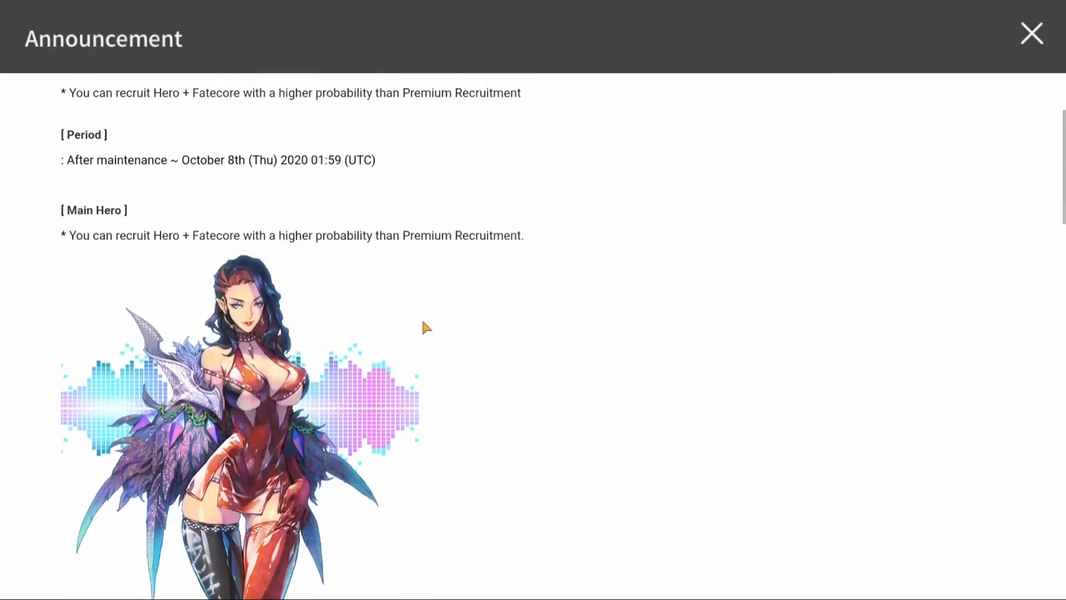
{"action": "scroll", "coordinate": [454, 419], "scroll_direction": "down", "scroll_amount": 3}
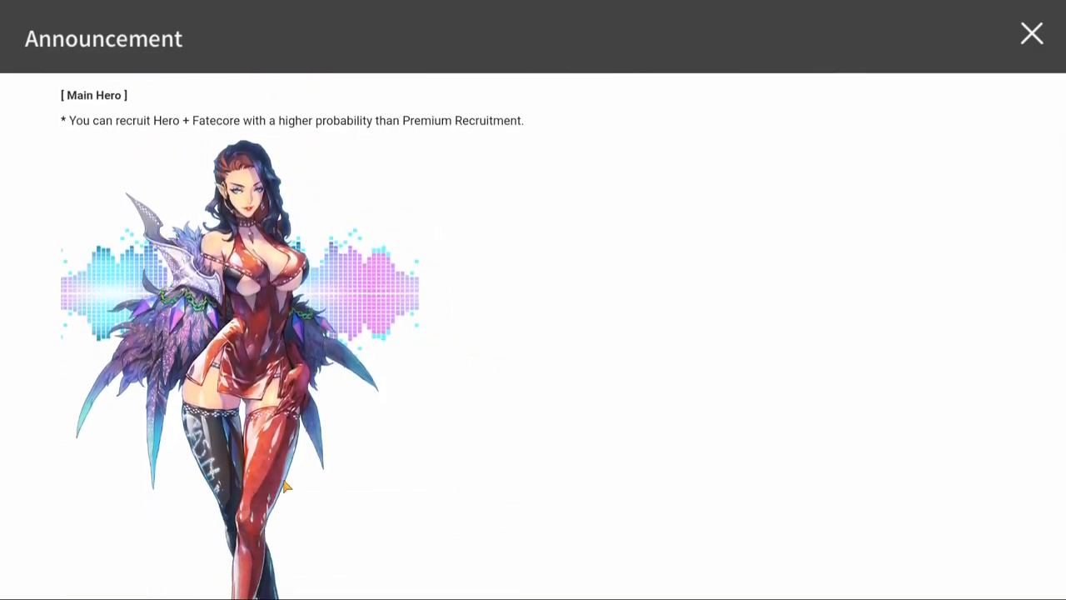
{"action": "scroll", "coordinate": [298, 471], "scroll_direction": "up", "scroll_amount": 3}
{"action": "scroll", "coordinate": [445, 439], "scroll_direction": "up", "scroll_amount": 4}
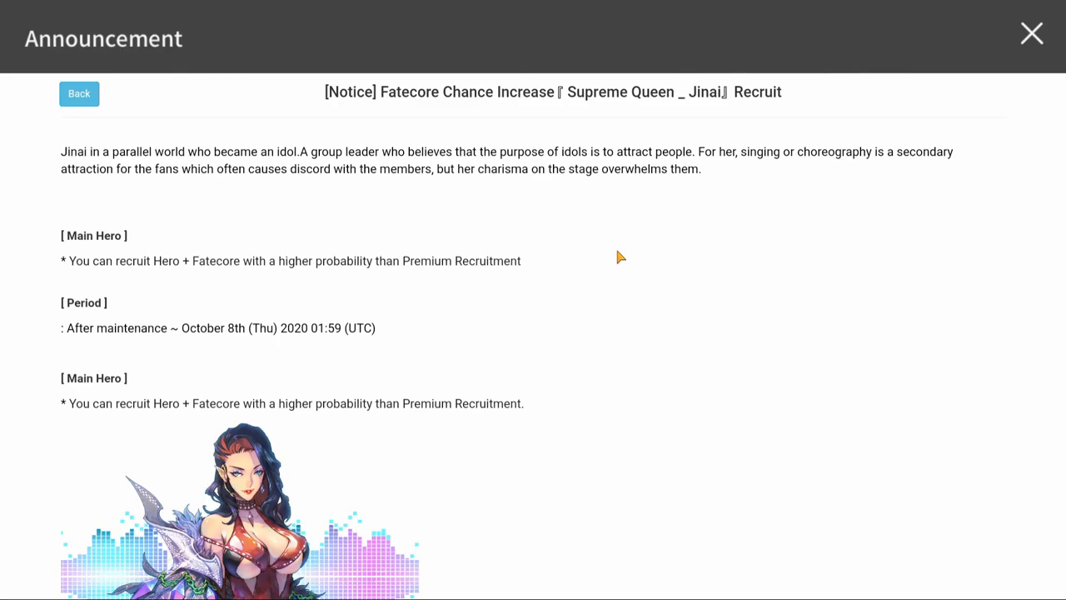
Step: Close the recruit notice, return to the lobby and open regular Jinai's entry in the hero Journal
{"action": "left_click", "coordinate": [1032, 34]}
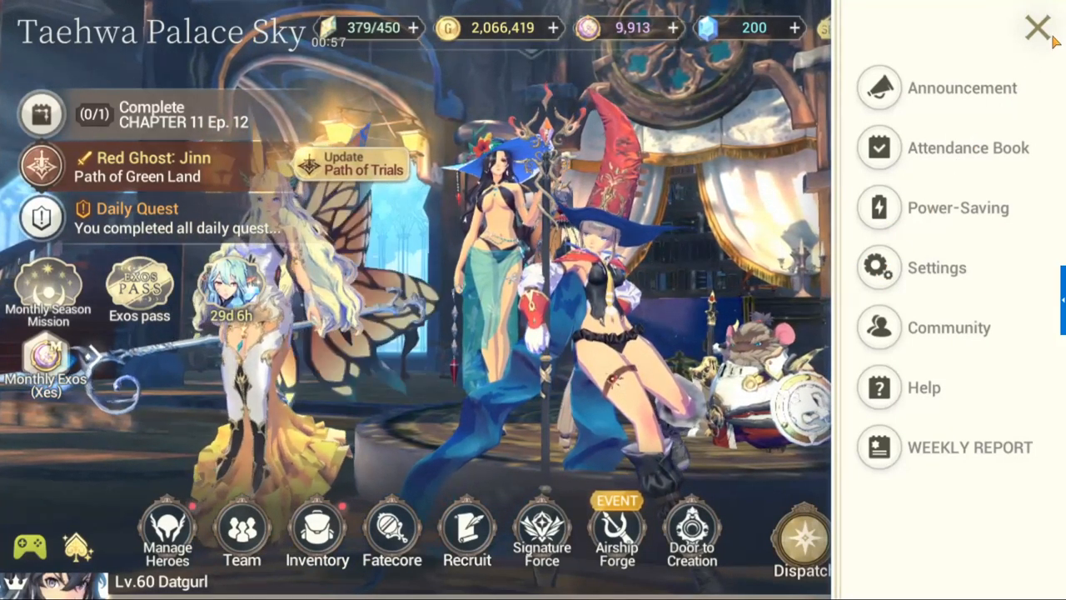
{"action": "left_click", "coordinate": [1040, 30]}
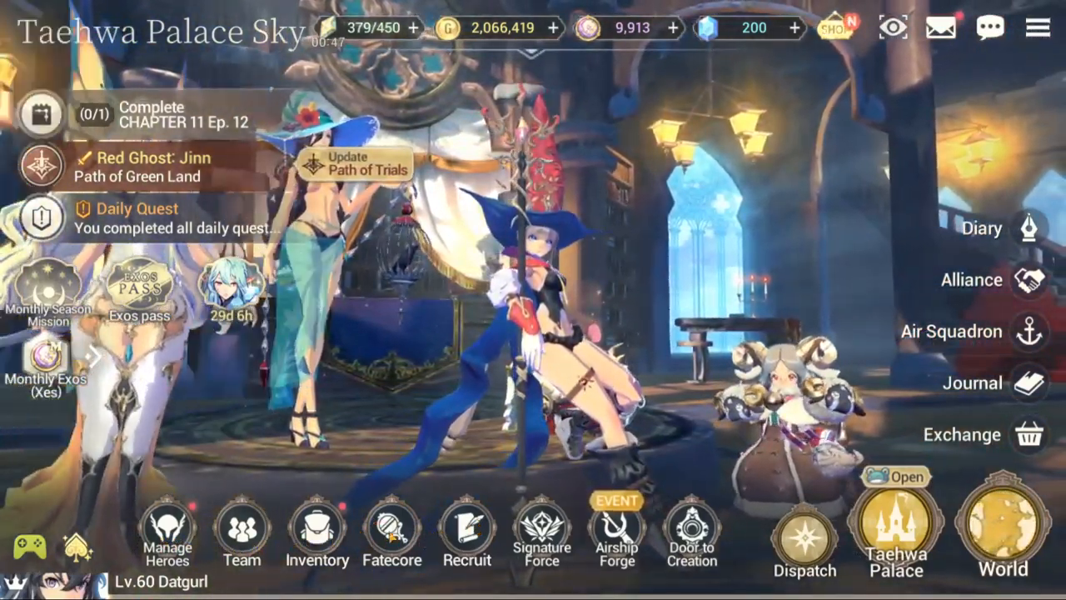
{"action": "left_click", "coordinate": [987, 382]}
{"action": "left_click", "coordinate": [645, 325]}
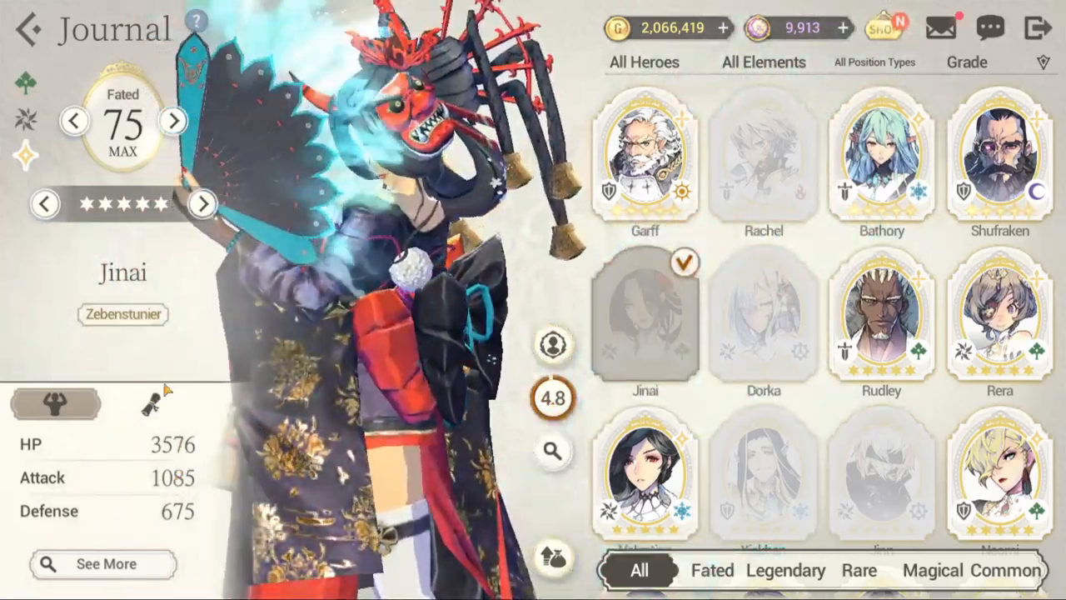
Step: Switch Jinai's entry to her skill list and read Mana Absorb 3, then Dark Night Glow details
{"action": "left_click", "coordinate": [154, 404]}
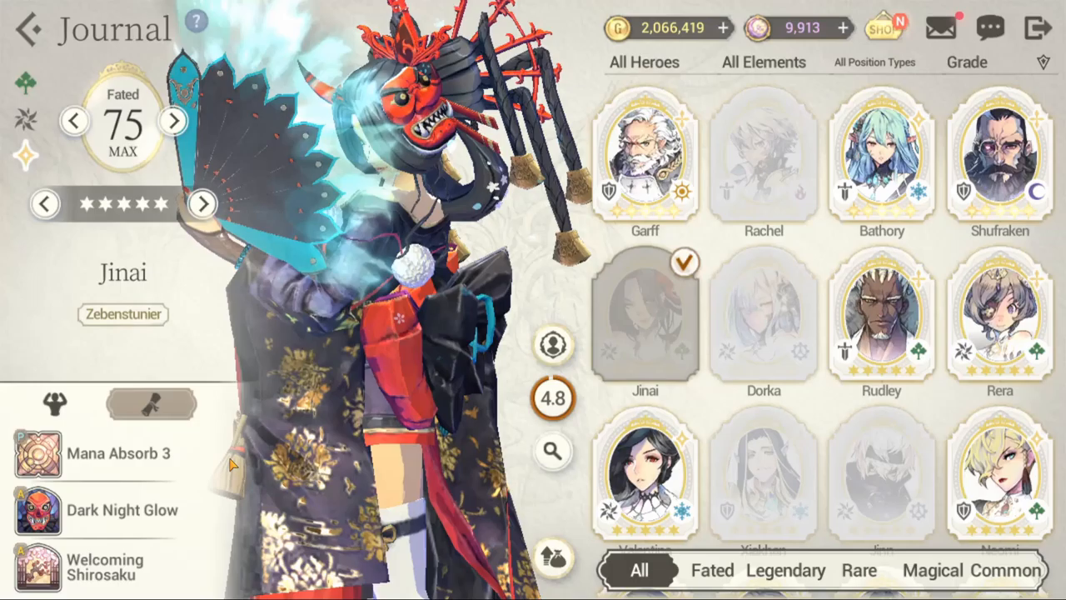
{"action": "left_click", "coordinate": [38, 454]}
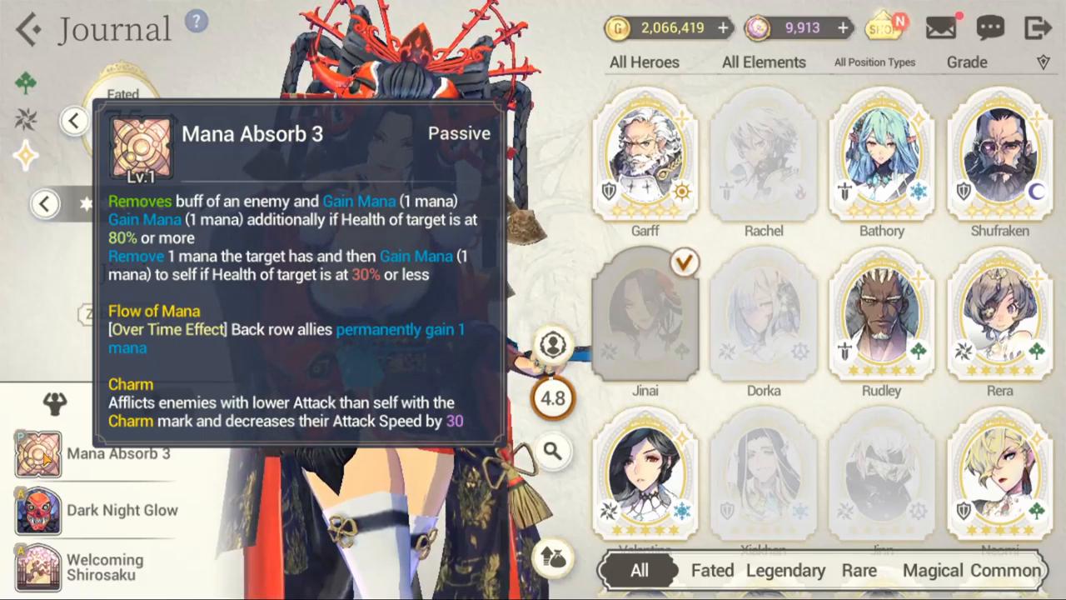
{"action": "left_click", "coordinate": [48, 456]}
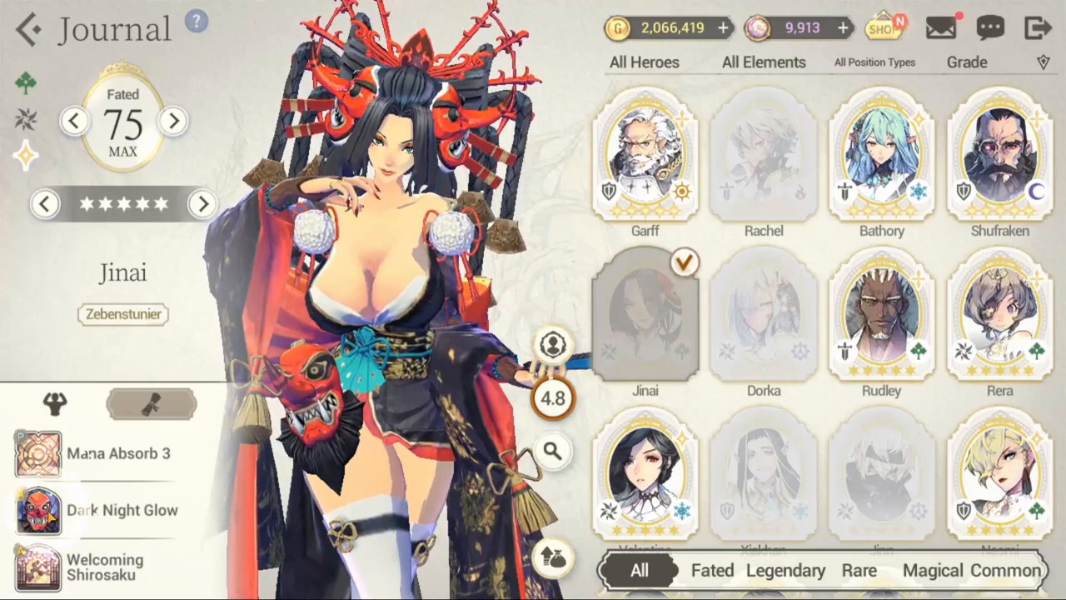
{"action": "left_click", "coordinate": [40, 509]}
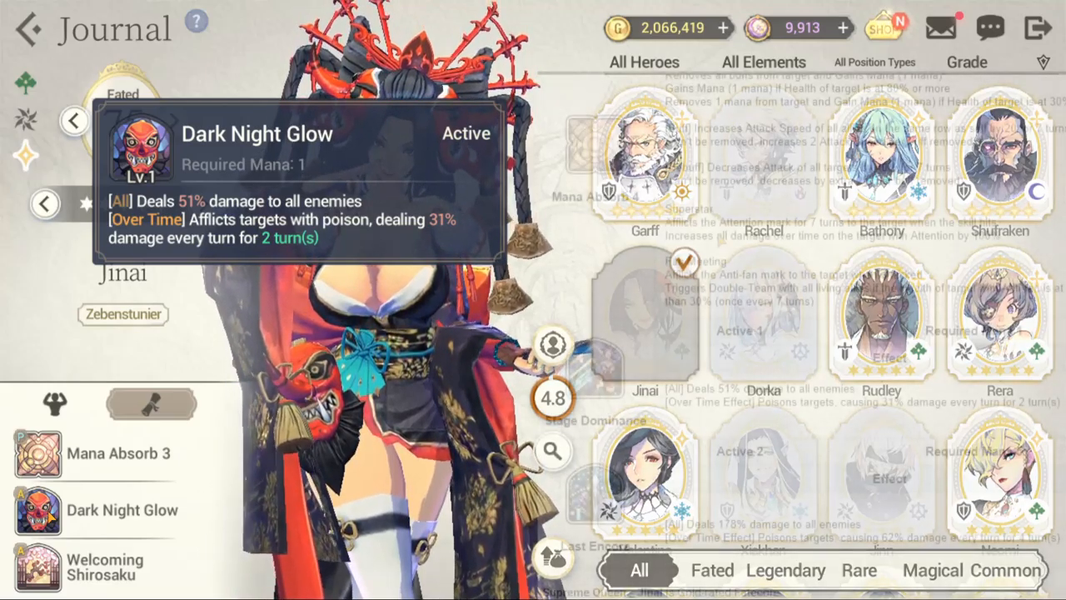
{"action": "left_click", "coordinate": [333, 333]}
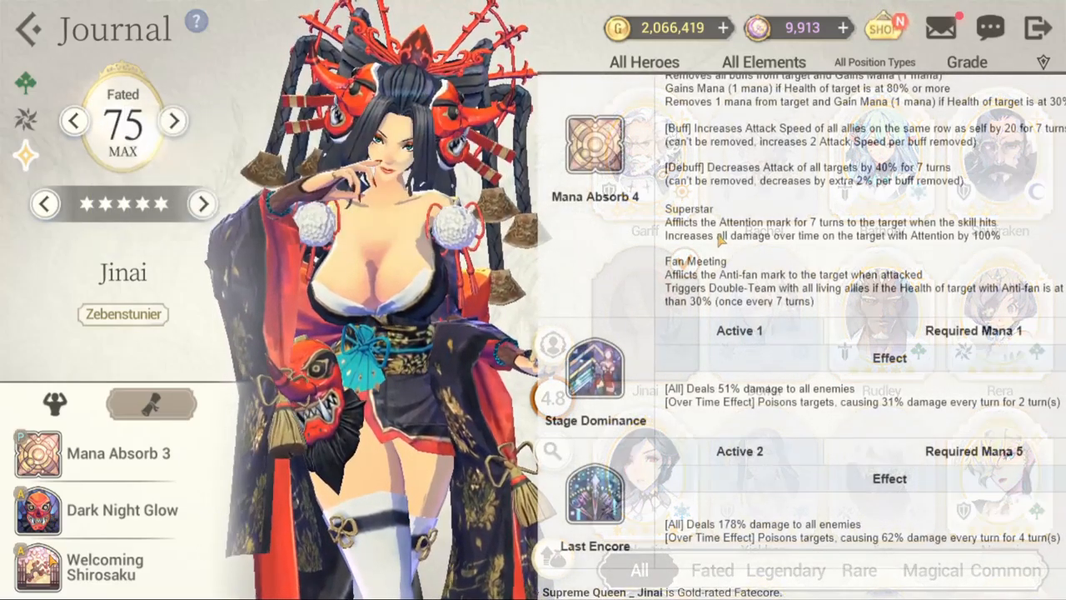
{"action": "left_click", "coordinate": [39, 567]}
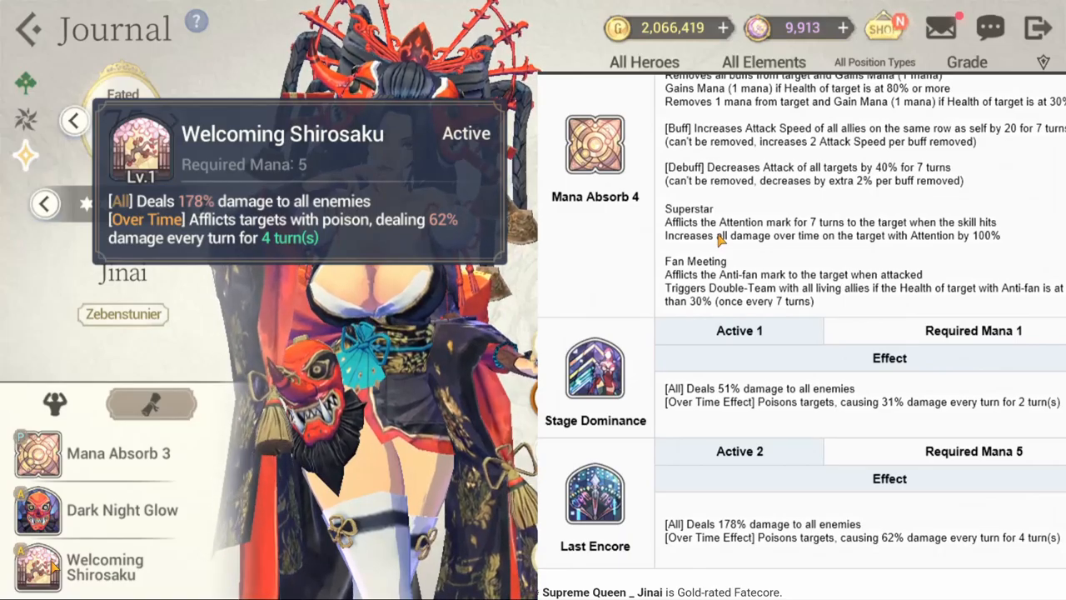
{"action": "left_click", "coordinate": [358, 498]}
{"action": "left_click", "coordinate": [38, 510]}
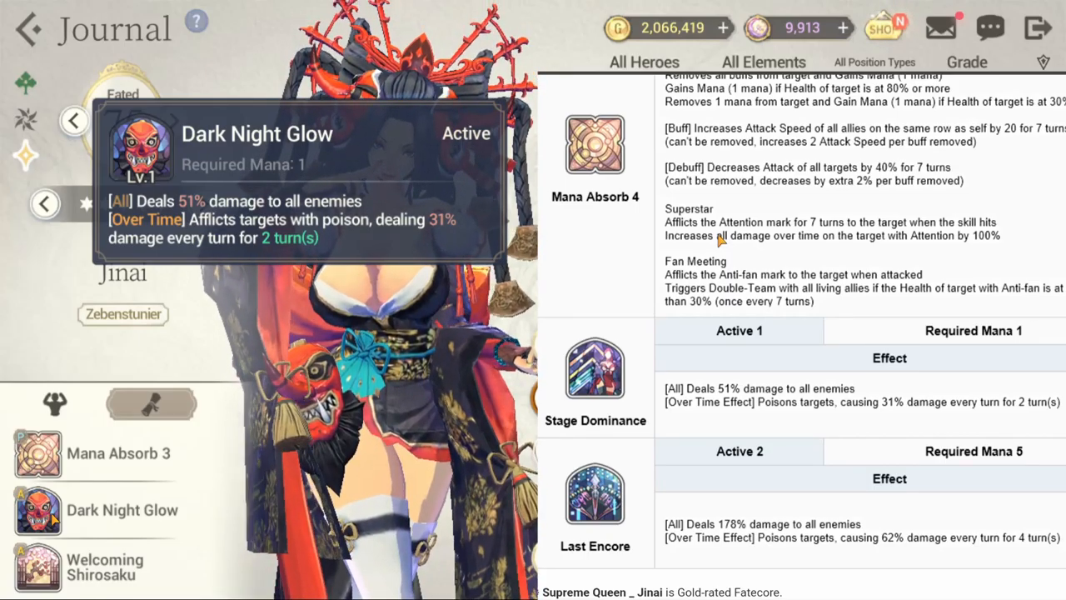
{"action": "left_click", "coordinate": [333, 333]}
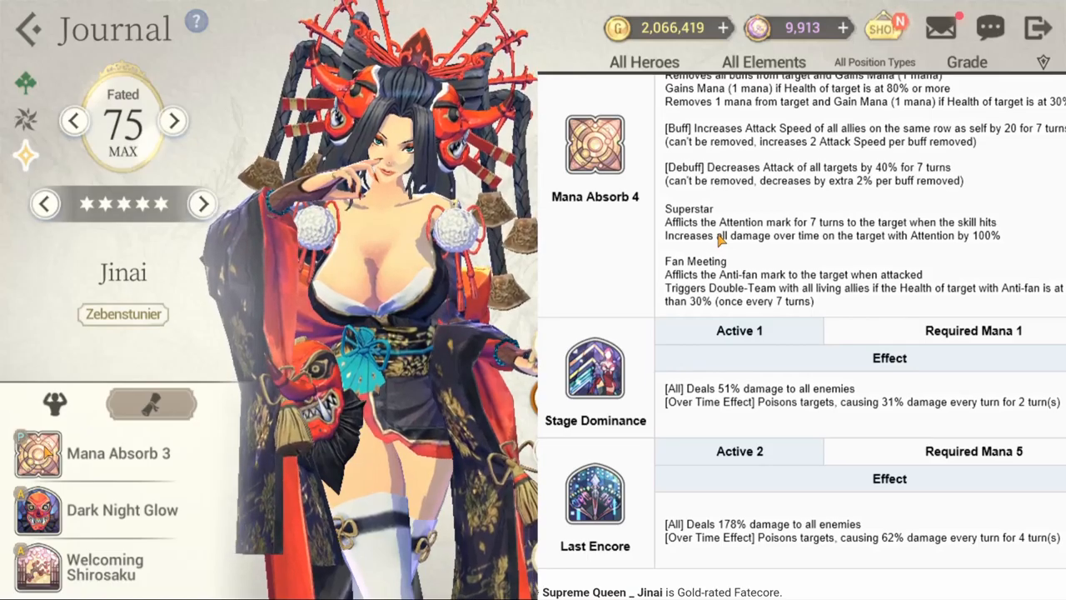
{"action": "left_click", "coordinate": [38, 453]}
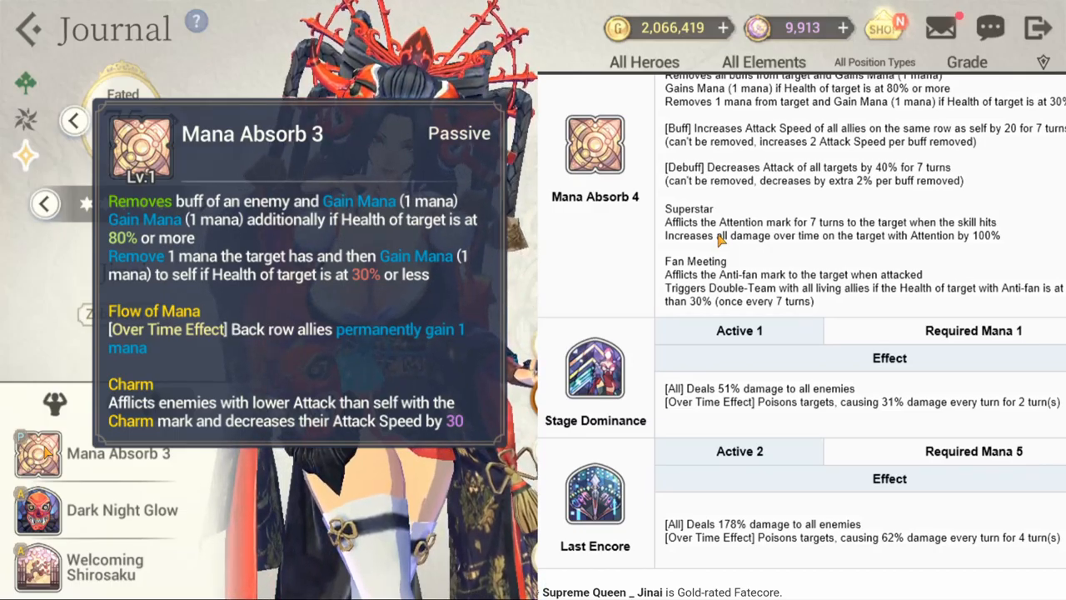
{"action": "left_click", "coordinate": [333, 334]}
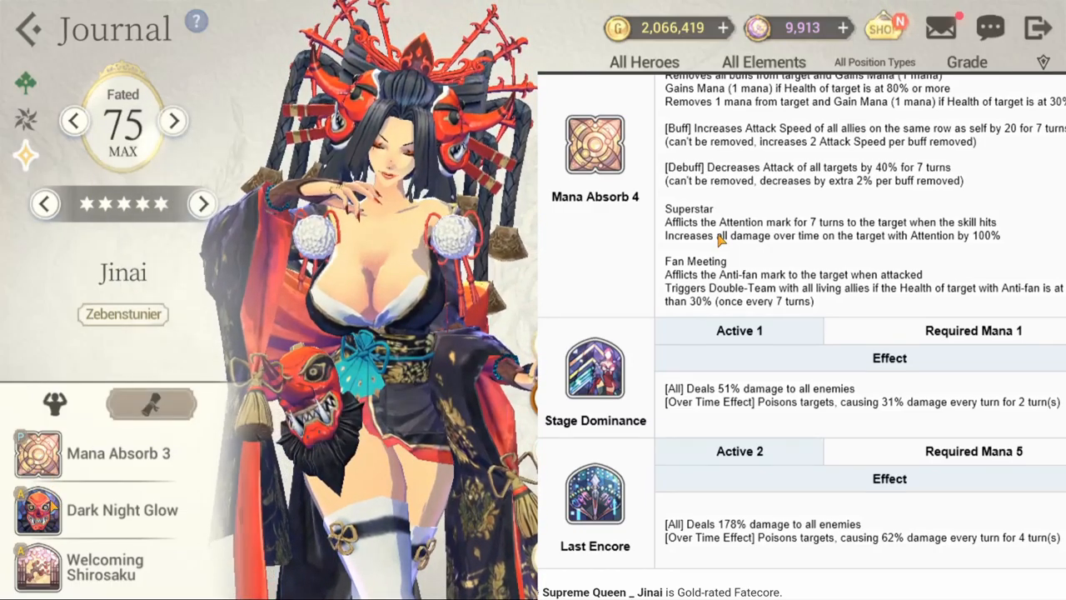
{"action": "left_click", "coordinate": [38, 510]}
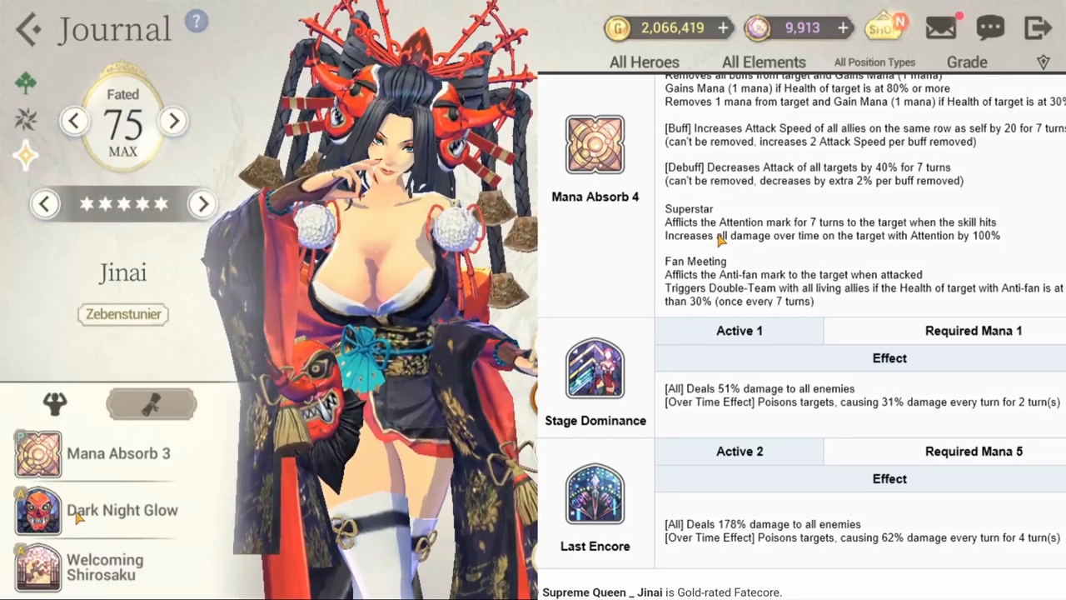
{"action": "left_click", "coordinate": [333, 333]}
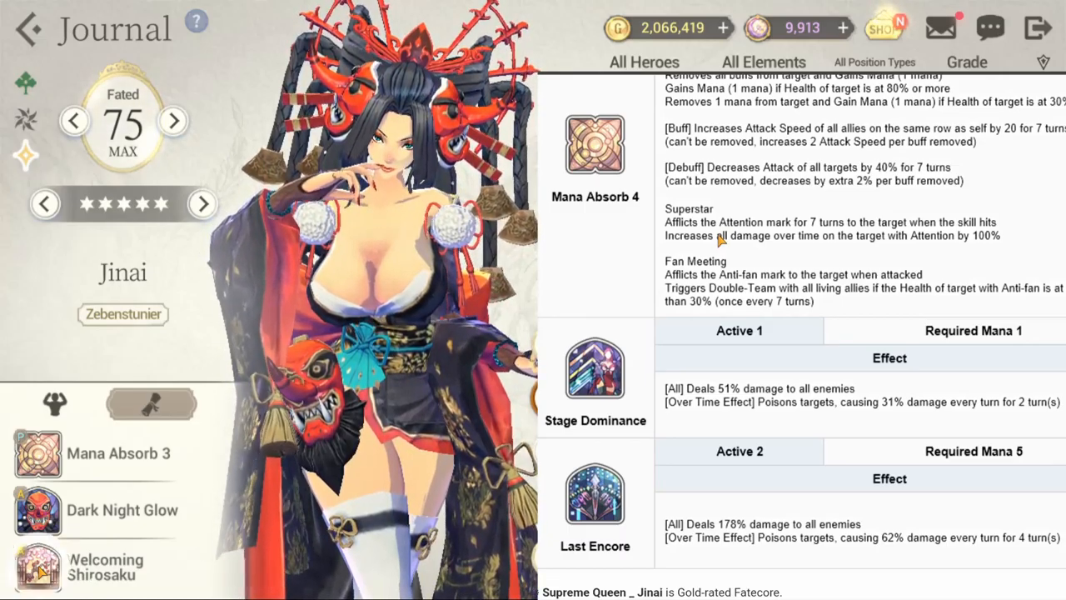
{"action": "left_click", "coordinate": [38, 566]}
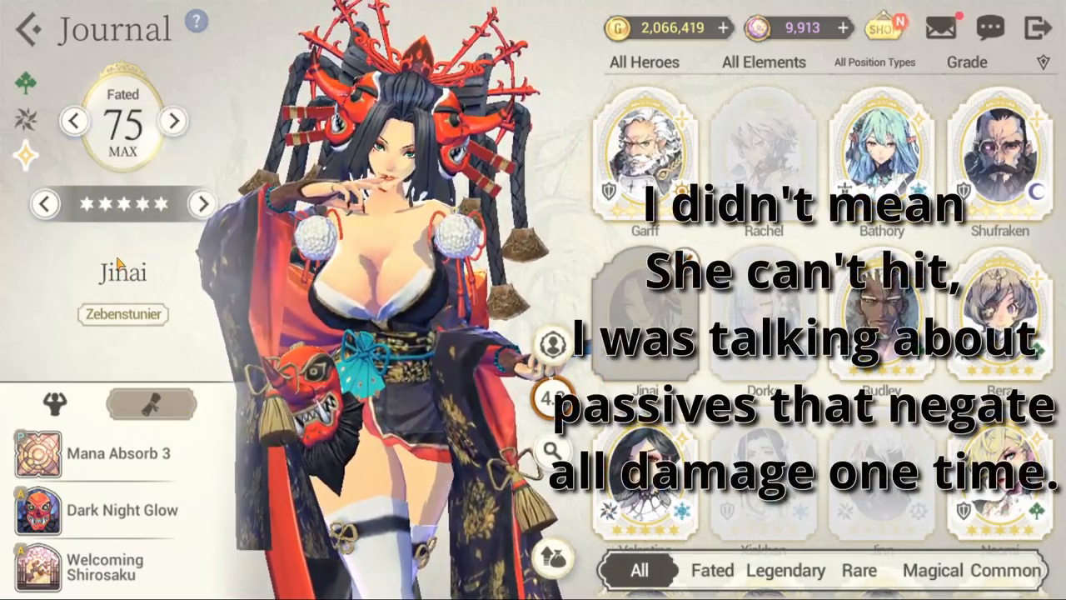
Step: Check the hero element list and switch Jinai's Journal entry to her base stats
{"action": "left_click", "coordinate": [26, 84]}
{"action": "left_click", "coordinate": [100, 281]}
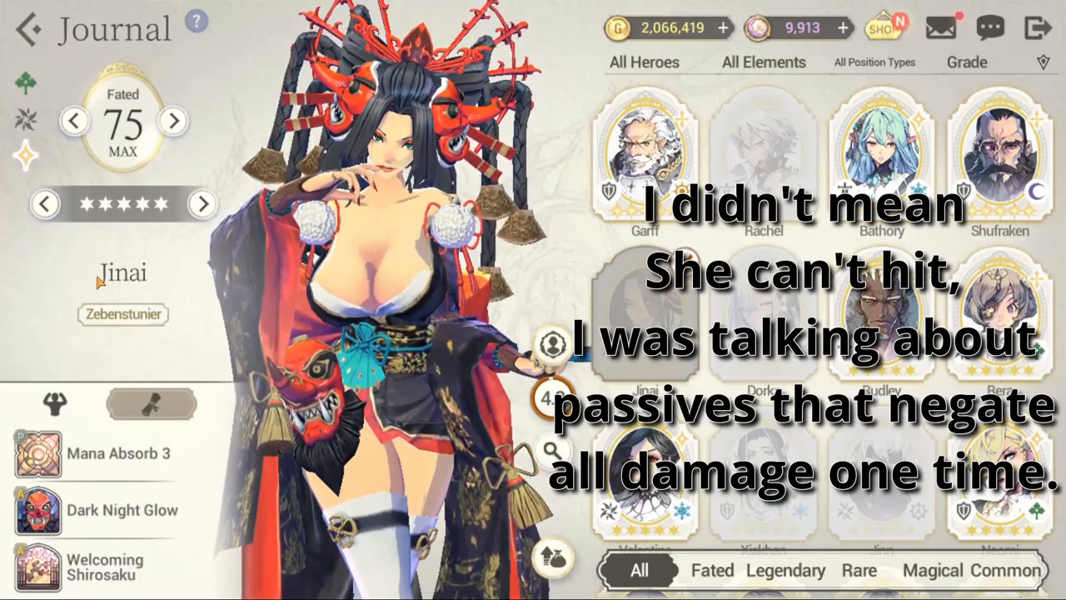
{"action": "left_click", "coordinate": [55, 405]}
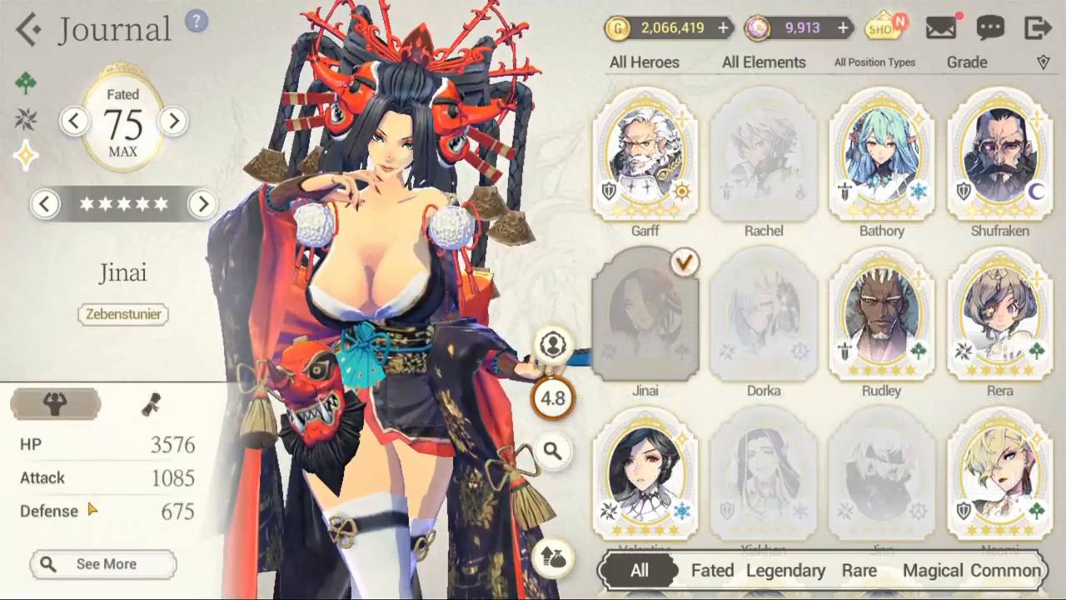
Step: Review Jinai's Detailed Stat panel, close it and glance at the element list again
{"action": "left_click", "coordinate": [100, 560]}
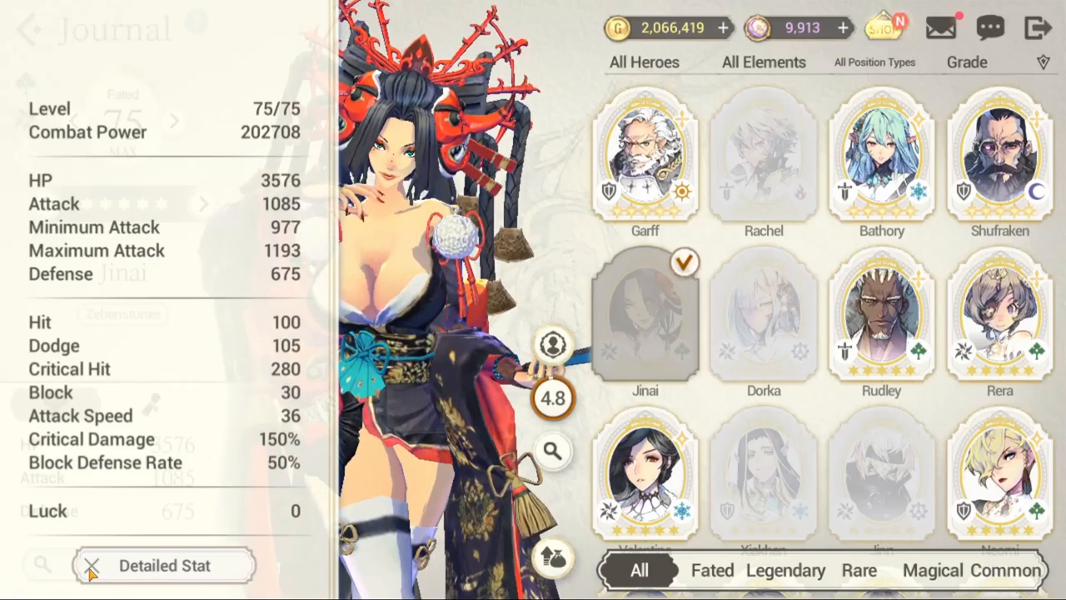
{"action": "left_click", "coordinate": [163, 566]}
{"action": "left_click", "coordinate": [26, 119]}
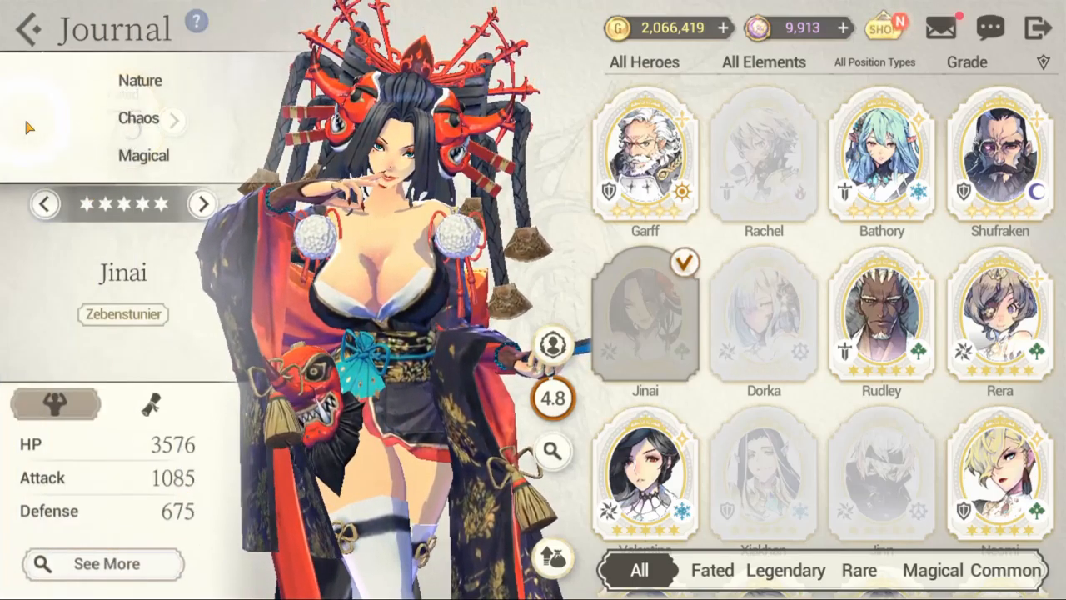
{"action": "left_click", "coordinate": [166, 160]}
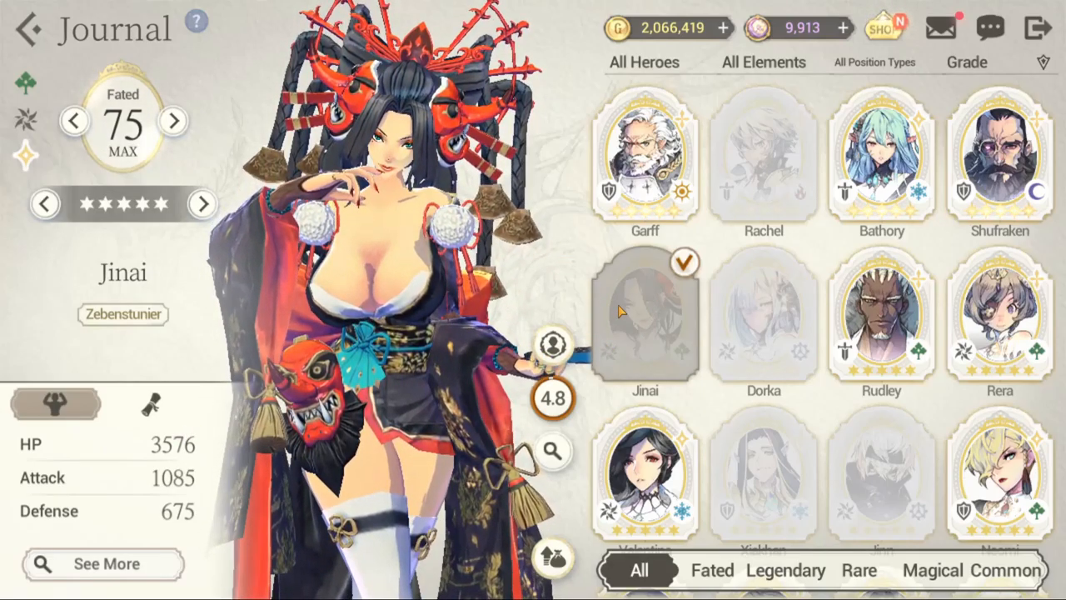
Step: Rotate Jinai's model to a side view, return to her skill list and check Dark Night Glow
{"action": "mouse_move", "coordinate": [398, 409]}
{"action": "left_mouse_down"}
{"action": "mouse_move", "coordinate": [193, 444]}
{"action": "mouse_move", "coordinate": [379, 450]}
{"action": "left_mouse_up"}
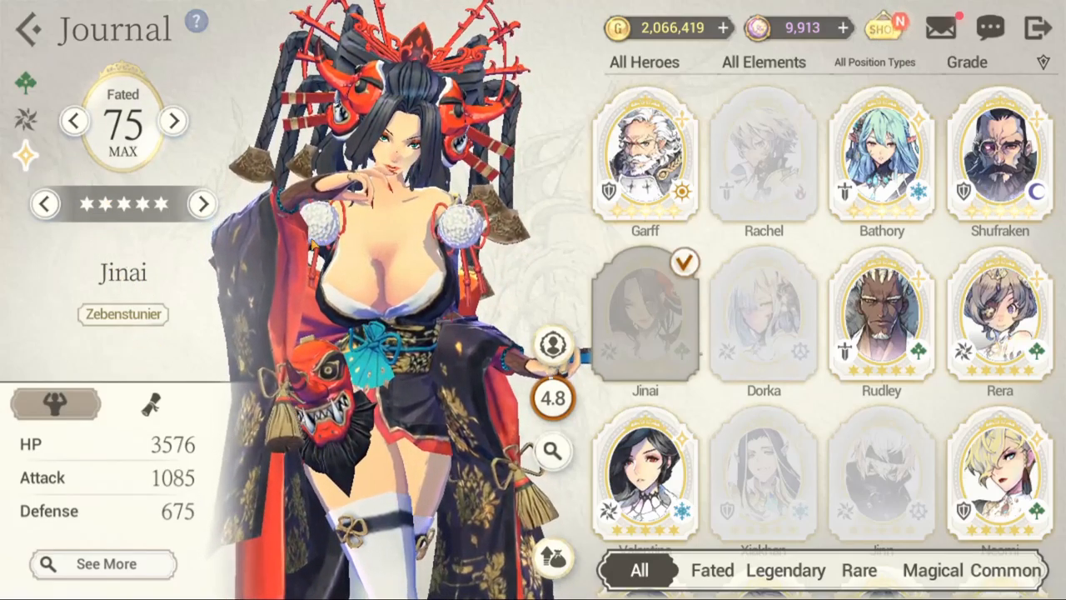
{"action": "left_click", "coordinate": [151, 405]}
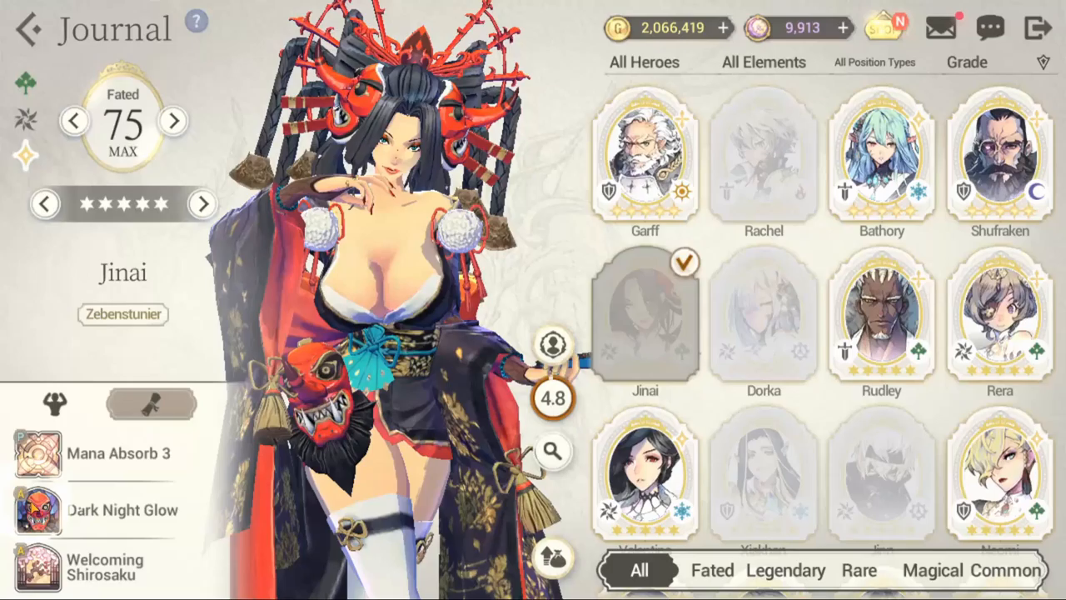
{"action": "left_click", "coordinate": [39, 510]}
{"action": "left_click", "coordinate": [204, 273]}
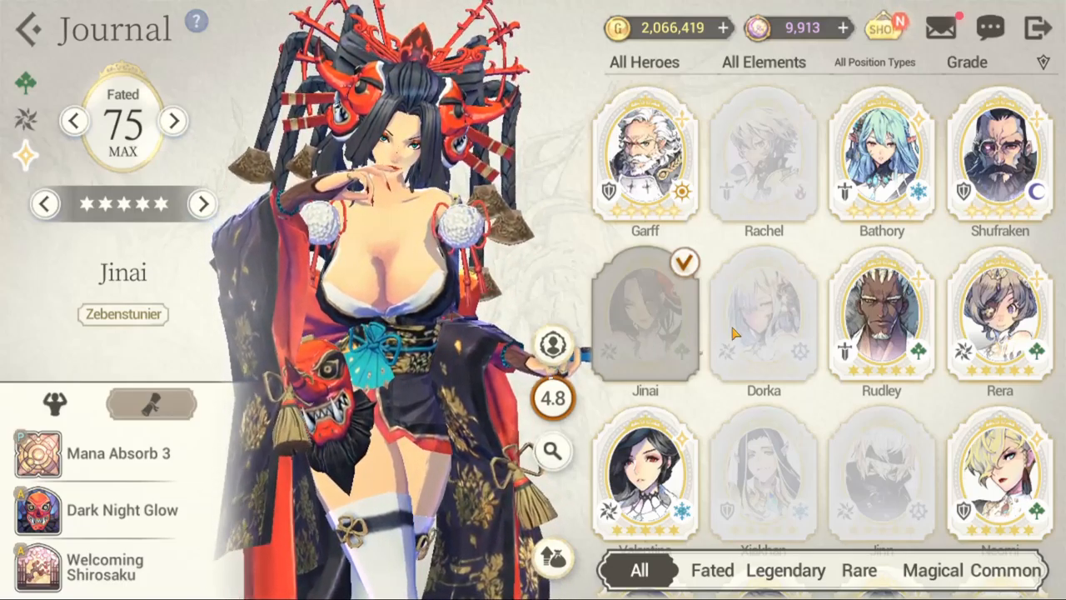
{"action": "scroll", "coordinate": [817, 477], "scroll_direction": "down", "scroll_amount": 3}
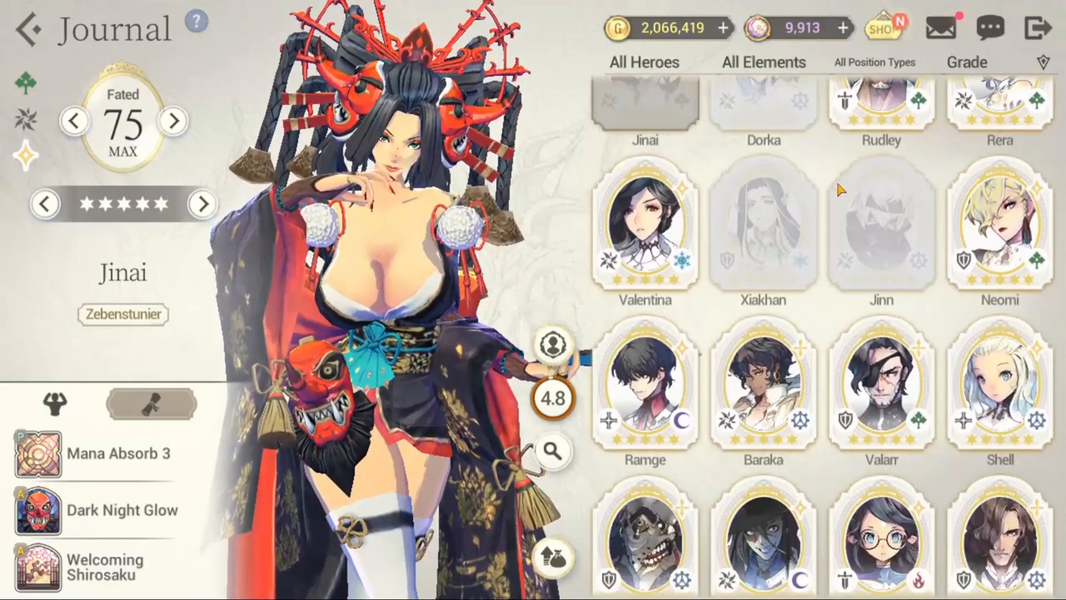
{"action": "scroll", "coordinate": [824, 375], "scroll_direction": "down", "scroll_amount": 2}
Step: Show the grade filters and switch the displayed Journal hero to Kylock
{"action": "left_click", "coordinate": [966, 61]}
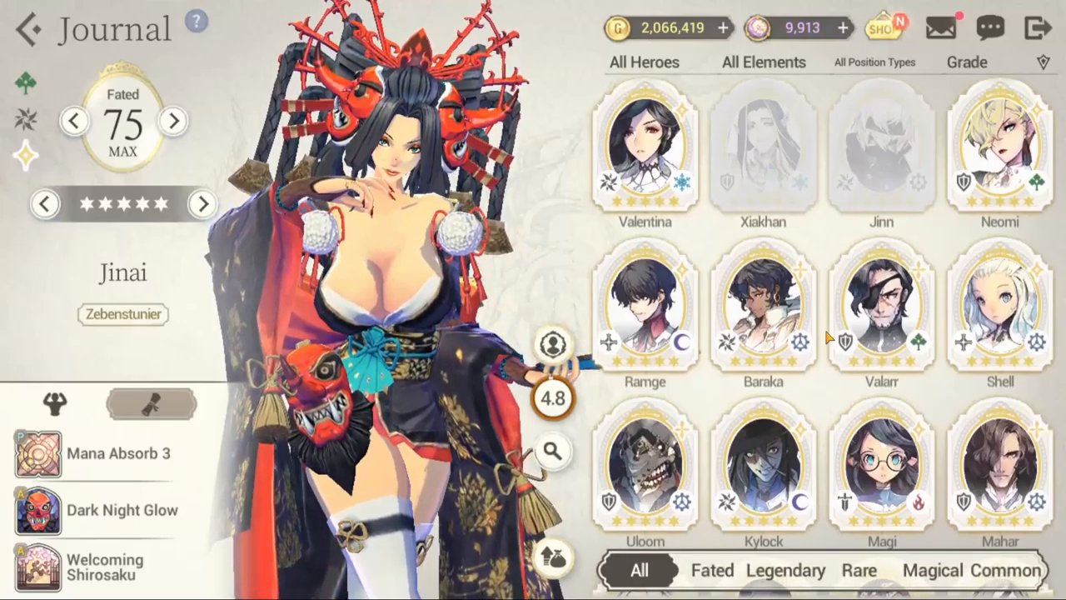
{"action": "left_click", "coordinate": [773, 450]}
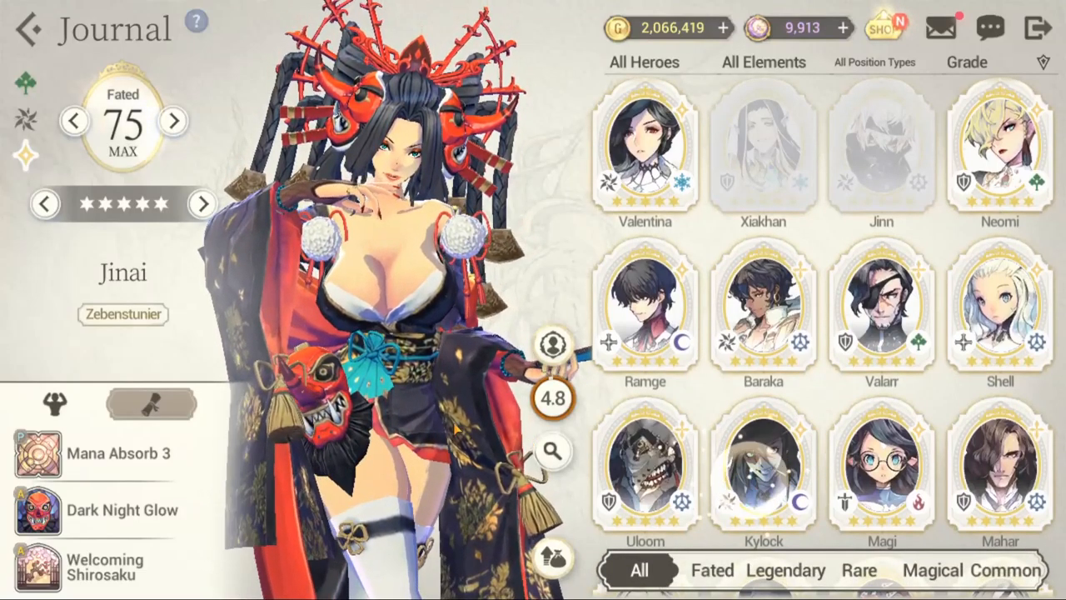
{"action": "left_click", "coordinate": [173, 401]}
{"action": "left_click", "coordinate": [173, 401]}
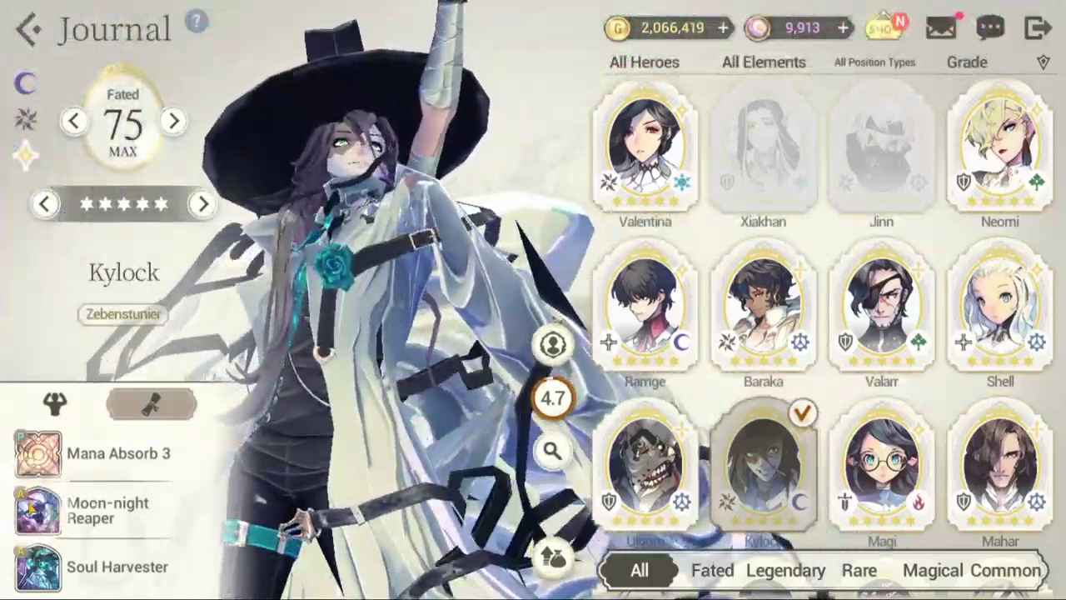
Step: Read Kylock's Moon-night Reaper and Soul Harvester skills, then show Shufraken in the Journal
{"action": "left_click", "coordinate": [38, 510]}
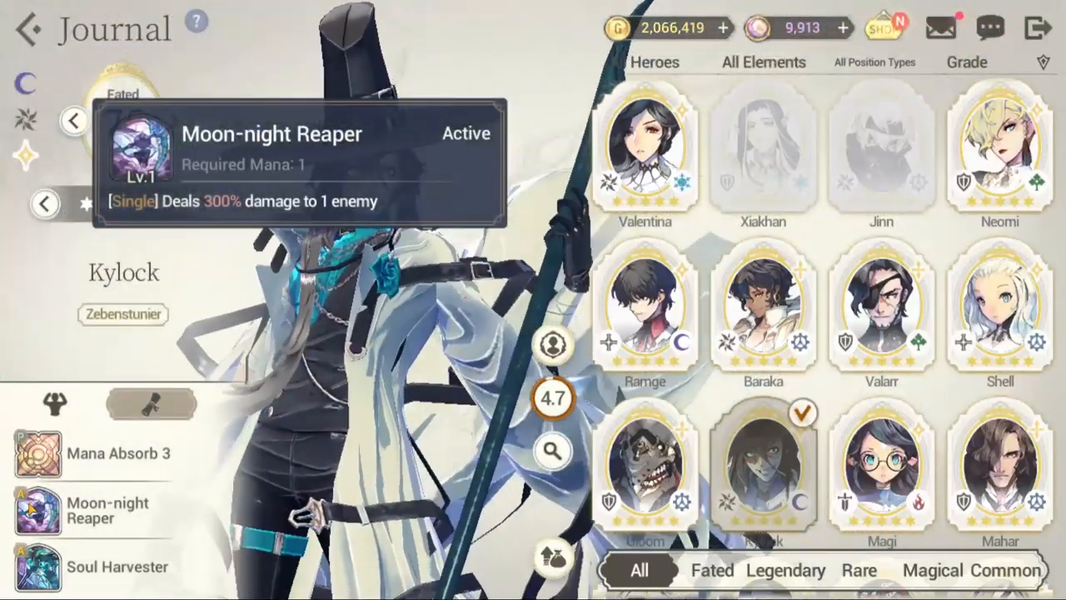
{"action": "left_click", "coordinate": [38, 566]}
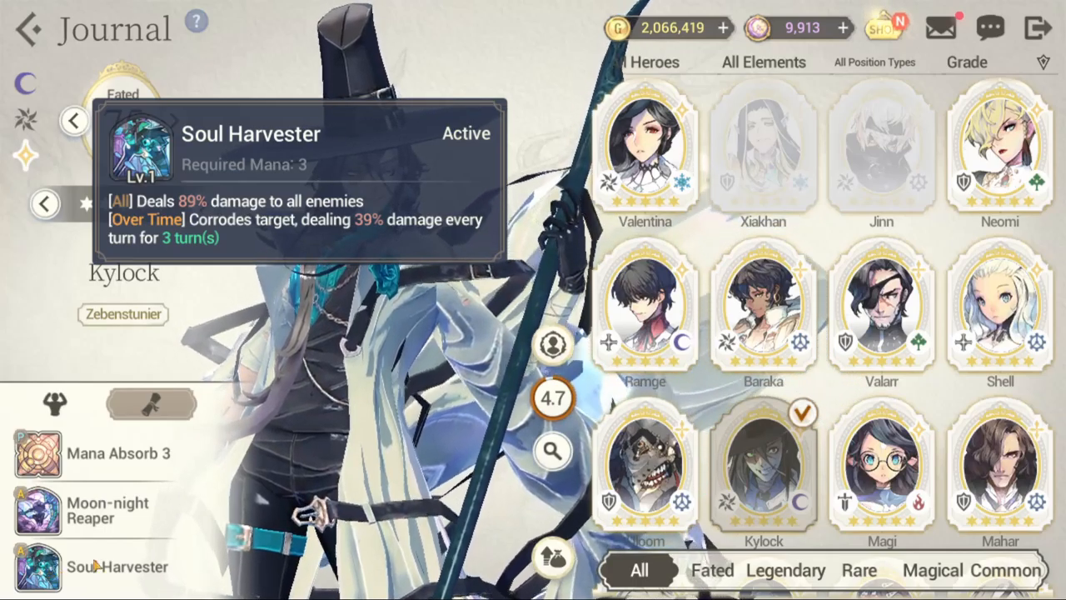
{"action": "left_click", "coordinate": [49, 572]}
{"action": "scroll", "coordinate": [833, 291], "scroll_direction": "up", "scroll_amount": 5}
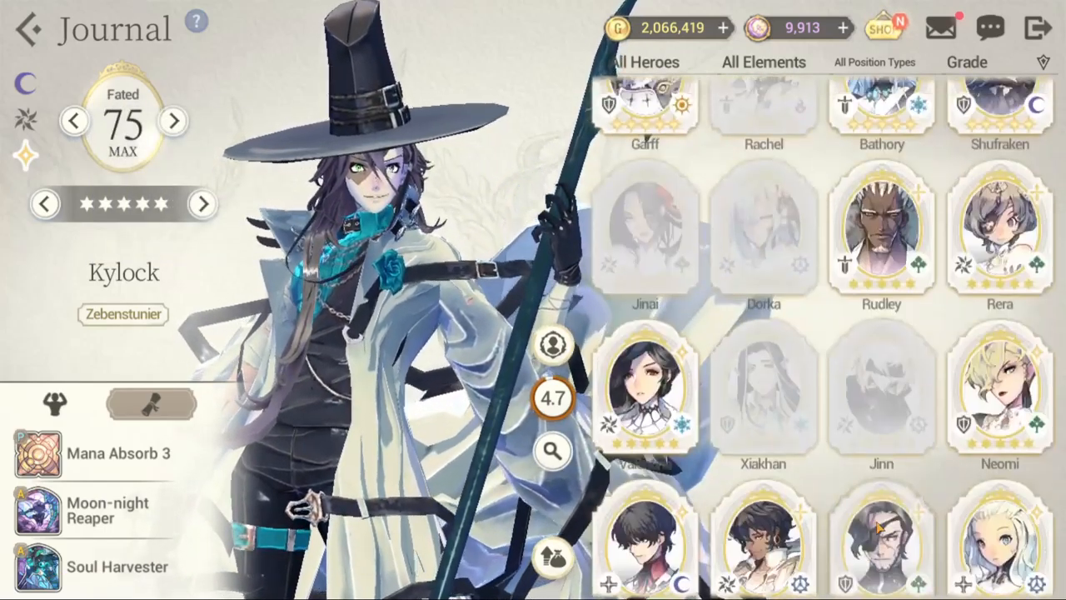
{"action": "left_click", "coordinate": [1010, 185]}
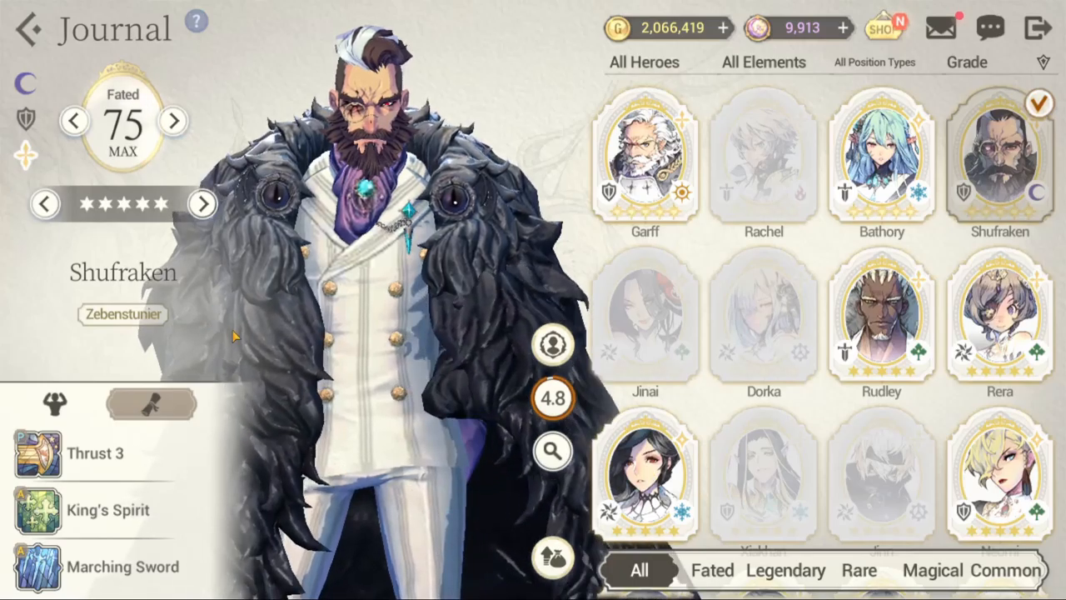
{"action": "scroll", "coordinate": [817, 312], "scroll_direction": "down", "scroll_amount": 4}
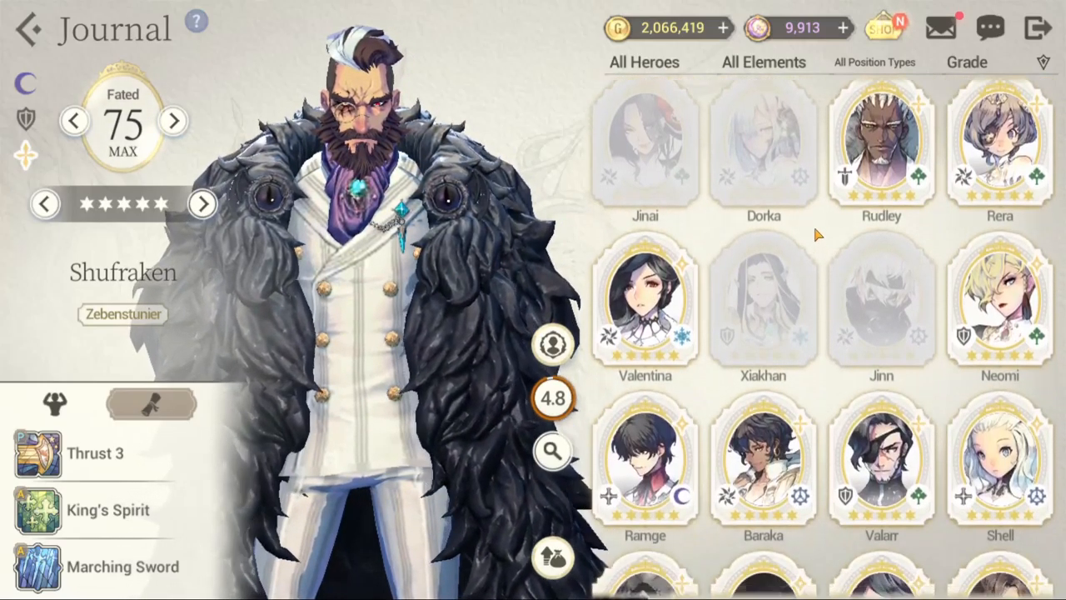
{"action": "scroll", "coordinate": [812, 186], "scroll_direction": "down", "scroll_amount": 3}
{"action": "scroll", "coordinate": [806, 248], "scroll_direction": "down", "scroll_amount": 3}
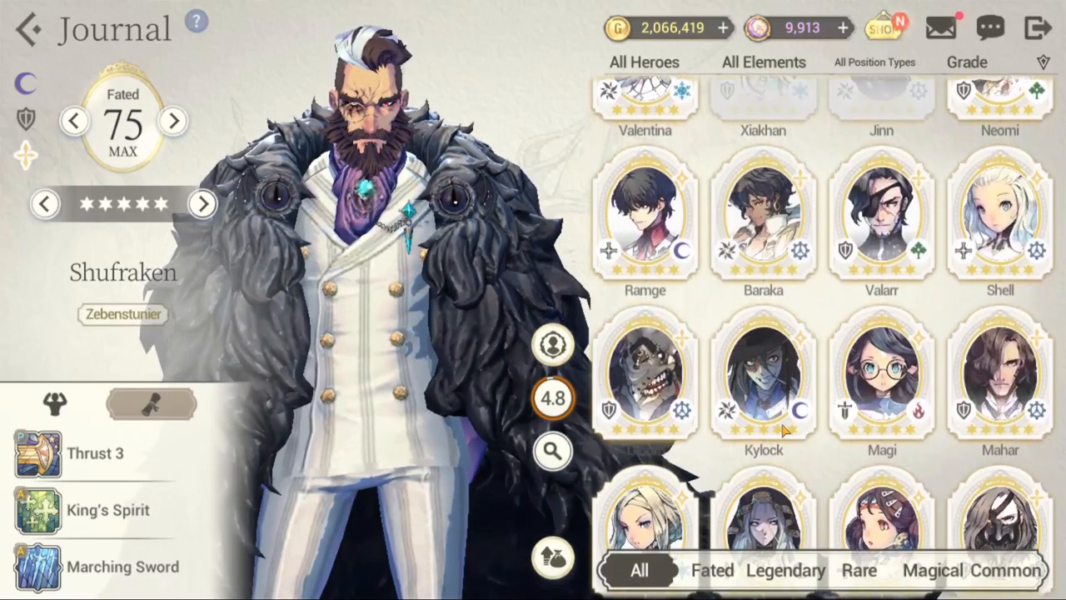
{"action": "scroll", "coordinate": [786, 306], "scroll_direction": "down", "scroll_amount": 2}
{"action": "scroll", "coordinate": [787, 250], "scroll_direction": "down", "scroll_amount": 3}
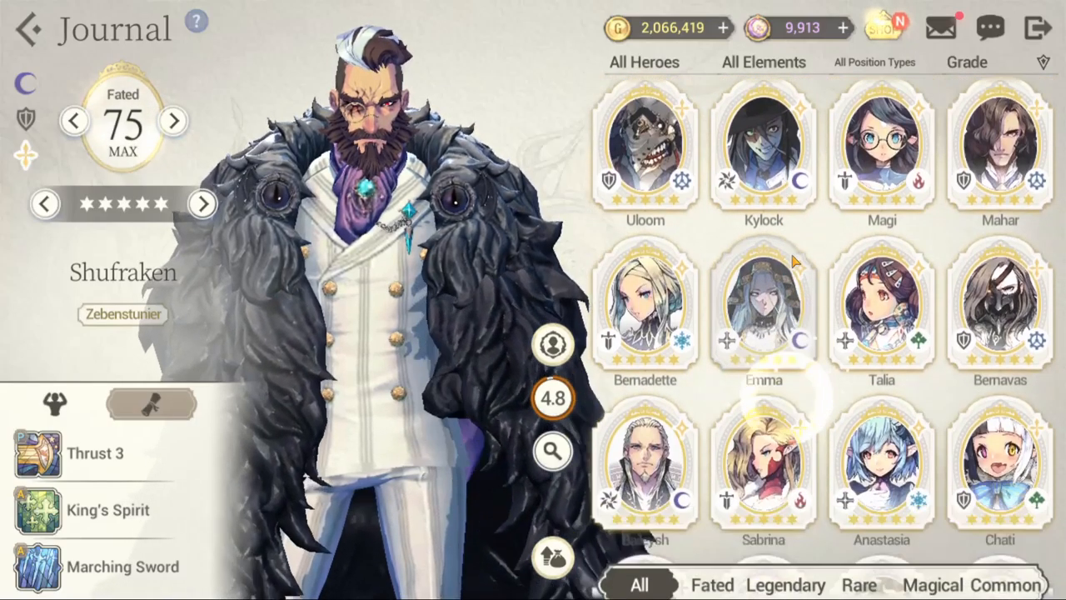
{"action": "scroll", "coordinate": [800, 204], "scroll_direction": "up", "scroll_amount": 5}
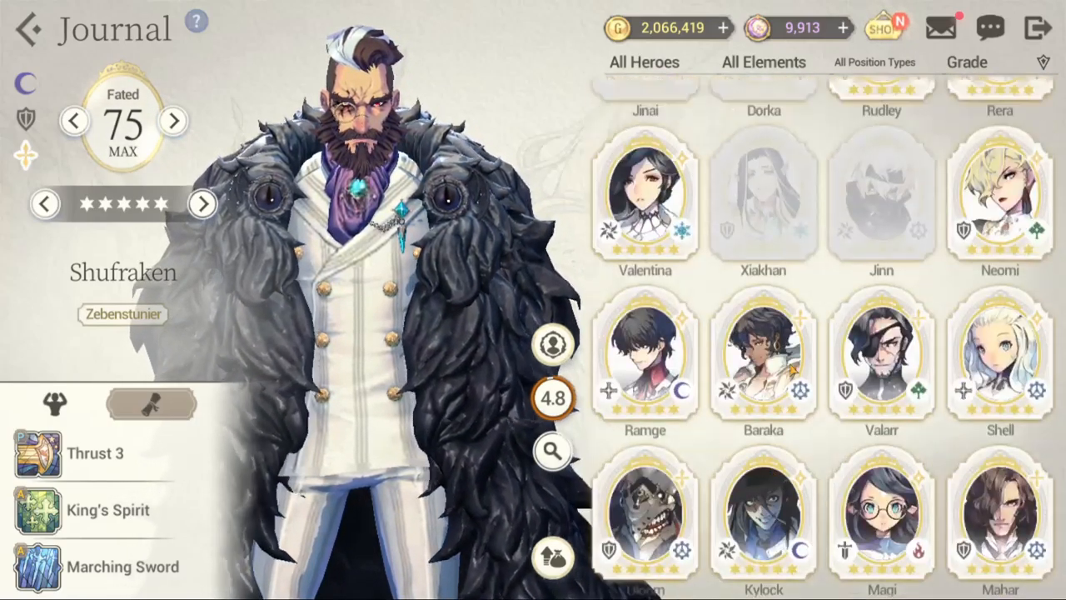
{"action": "scroll", "coordinate": [808, 218], "scroll_direction": "down", "scroll_amount": 4}
{"action": "scroll", "coordinate": [808, 250], "scroll_direction": "down", "scroll_amount": 3}
{"action": "scroll", "coordinate": [812, 333], "scroll_direction": "down", "scroll_amount": 2}
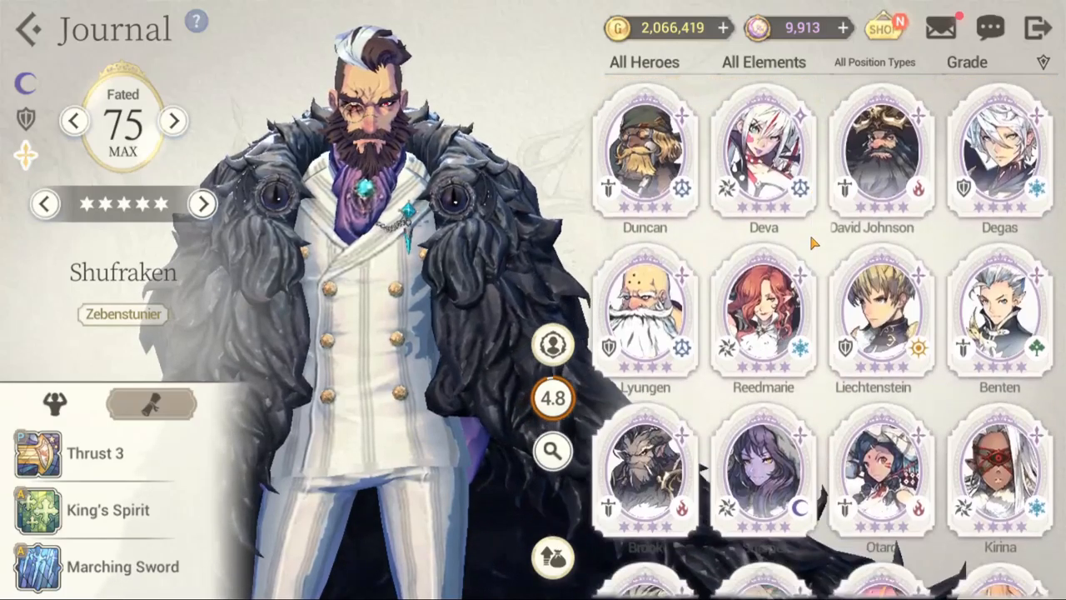
{"action": "scroll", "coordinate": [812, 416], "scroll_direction": "down", "scroll_amount": 3}
{"action": "scroll", "coordinate": [791, 408], "scroll_direction": "down", "scroll_amount": 2}
{"action": "scroll", "coordinate": [790, 403], "scroll_direction": "down", "scroll_amount": 2}
{"action": "scroll", "coordinate": [791, 333], "scroll_direction": "down", "scroll_amount": 1}
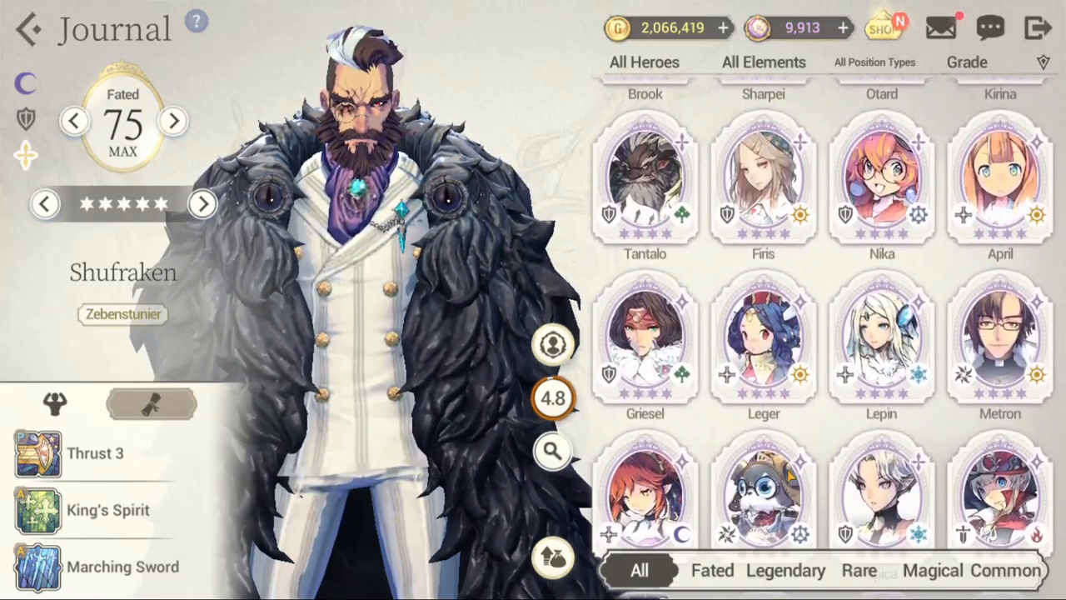
{"action": "scroll", "coordinate": [793, 253], "scroll_direction": "down", "scroll_amount": 2}
{"action": "scroll", "coordinate": [793, 253], "scroll_direction": "down", "scroll_amount": 1}
{"action": "scroll", "coordinate": [787, 375], "scroll_direction": "down", "scroll_amount": 3}
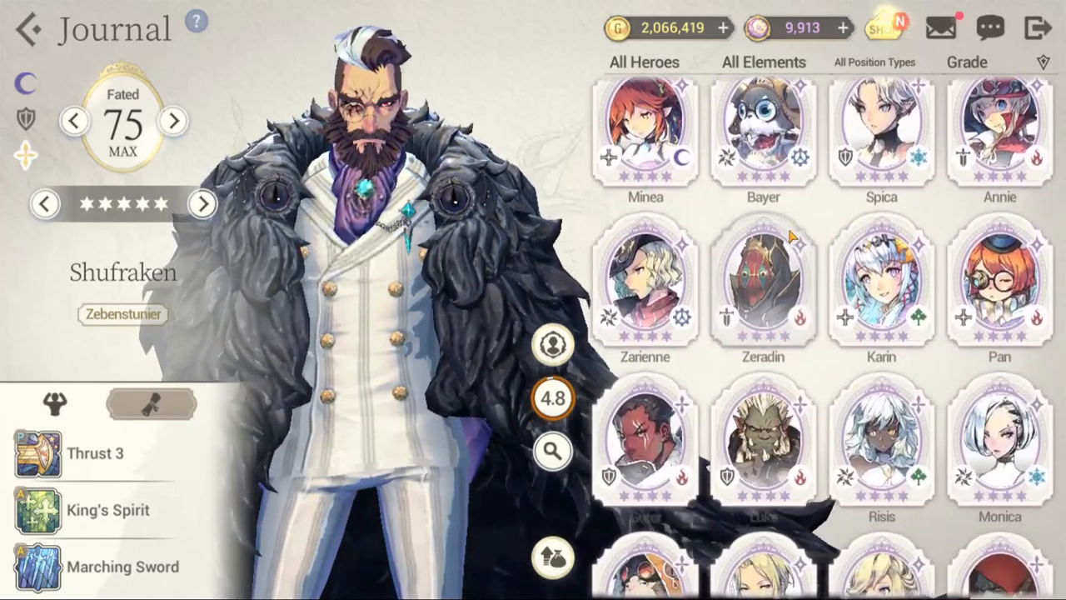
{"action": "scroll", "coordinate": [783, 450], "scroll_direction": "down", "scroll_amount": 1}
{"action": "scroll", "coordinate": [782, 449], "scroll_direction": "down", "scroll_amount": 3}
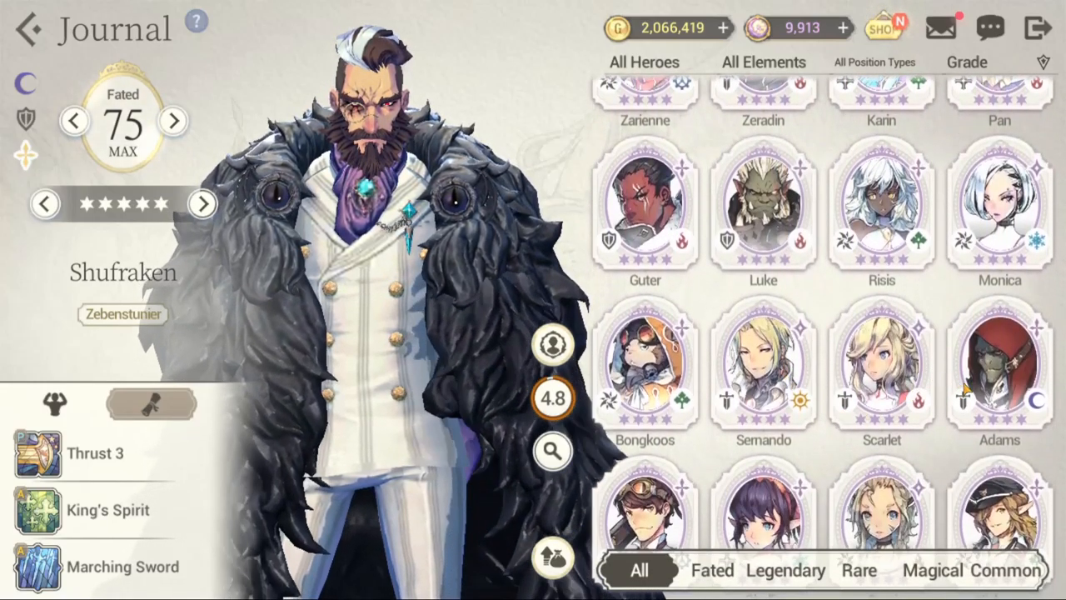
Step: Show the Legendary hero Adams, Shelter of Avarice, in the Journal
{"action": "left_click", "coordinate": [999, 366]}
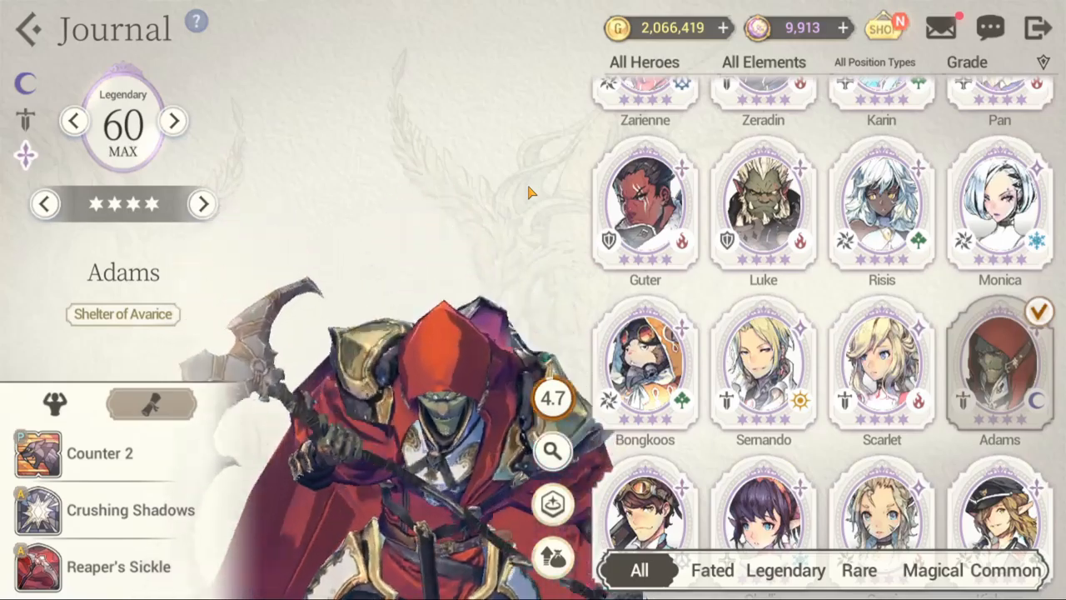
{"action": "scroll", "coordinate": [766, 283], "scroll_direction": "down", "scroll_amount": 1}
{"action": "scroll", "coordinate": [765, 281], "scroll_direction": "down", "scroll_amount": 2}
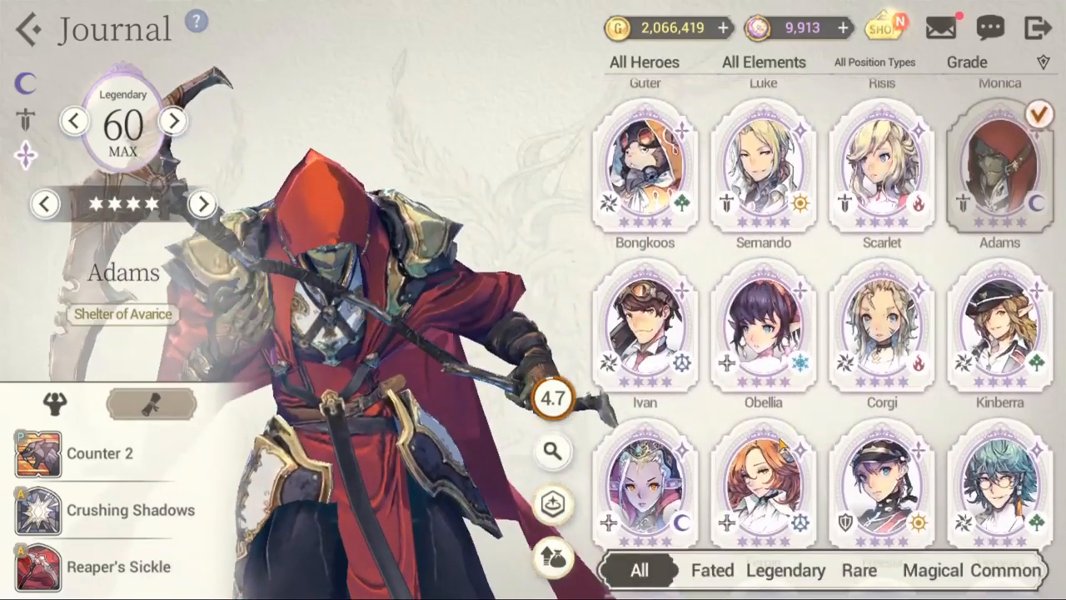
{"action": "scroll", "coordinate": [775, 324], "scroll_direction": "down", "scroll_amount": 2}
{"action": "scroll", "coordinate": [776, 250], "scroll_direction": "down", "scroll_amount": 1}
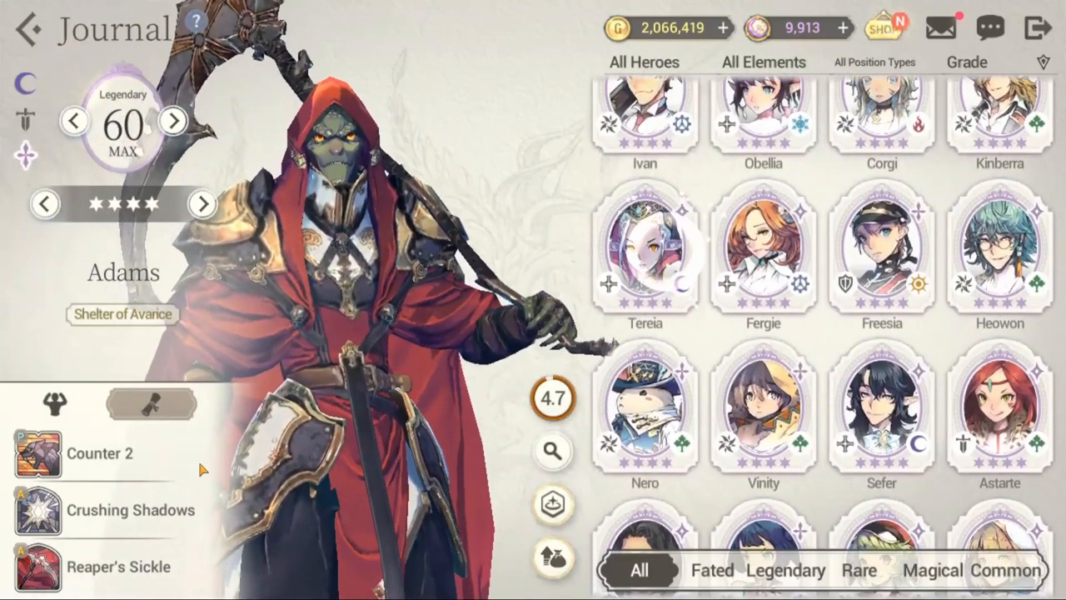
Step: Select Tereia, read Sorcerer's Step and Essence of Sorcery, then leave the Journal for Manage Heroes
{"action": "left_click", "coordinate": [646, 250]}
{"action": "left_click", "coordinate": [39, 510]}
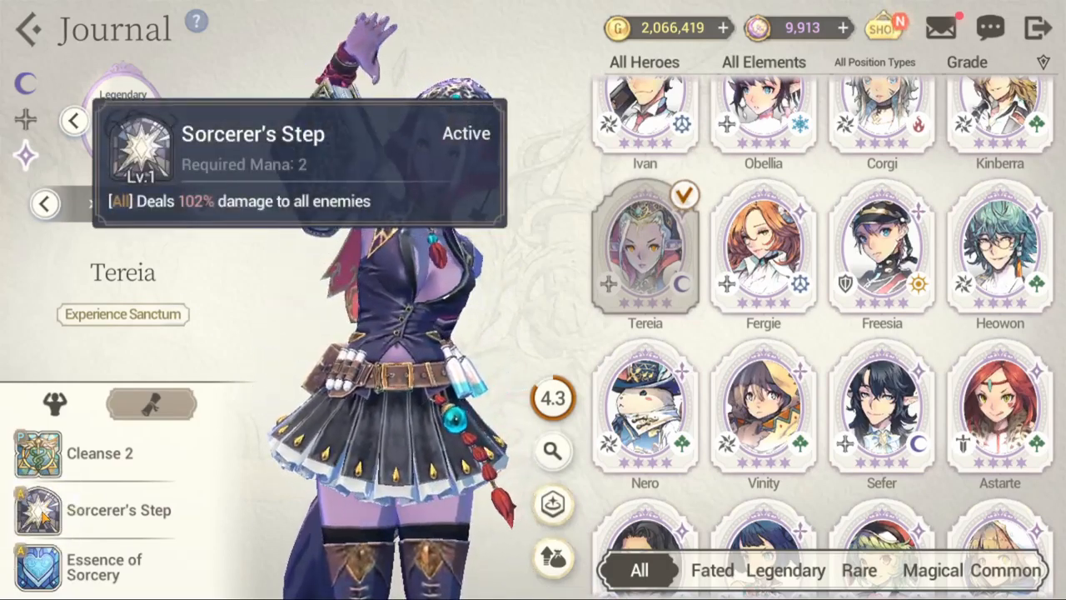
{"action": "left_click", "coordinate": [38, 567]}
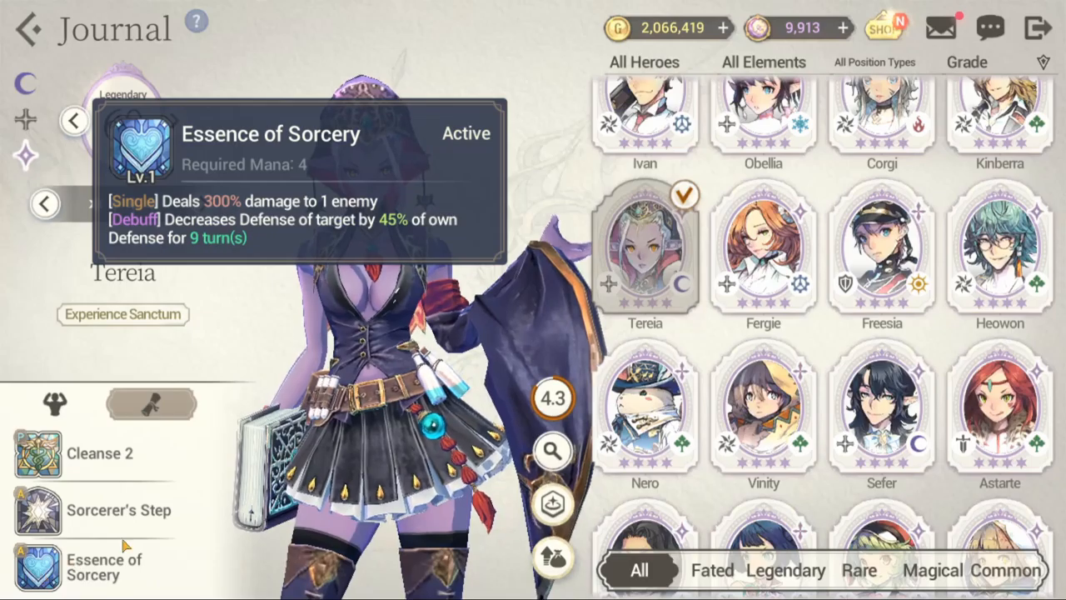
{"action": "left_click", "coordinate": [1018, 47]}
{"action": "left_click", "coordinate": [1036, 28]}
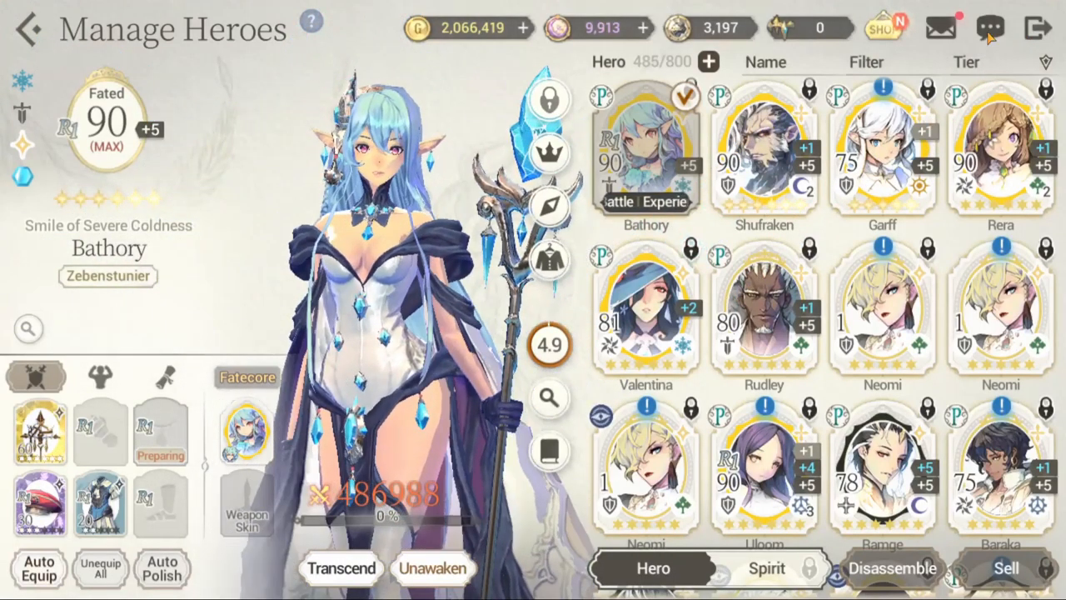
Step: Close hero management and return to the lobby
{"action": "left_click", "coordinate": [29, 29]}
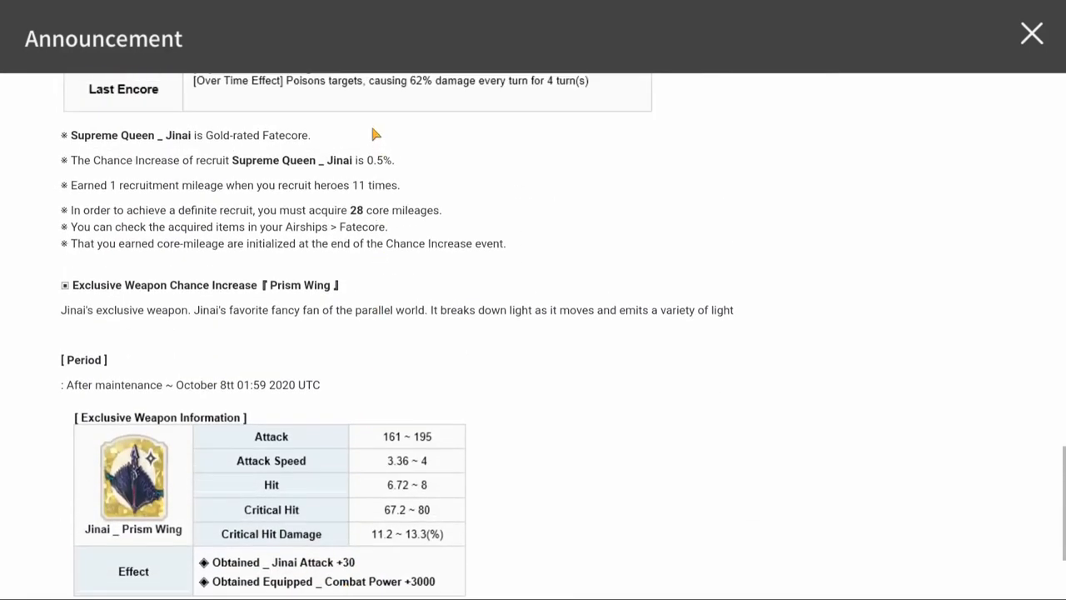
{"action": "scroll", "coordinate": [373, 133], "scroll_direction": "up", "scroll_amount": 5}
{"action": "scroll", "coordinate": [349, 391], "scroll_direction": "up", "scroll_amount": 5}
{"action": "scroll", "coordinate": [350, 391], "scroll_direction": "up", "scroll_amount": 2}
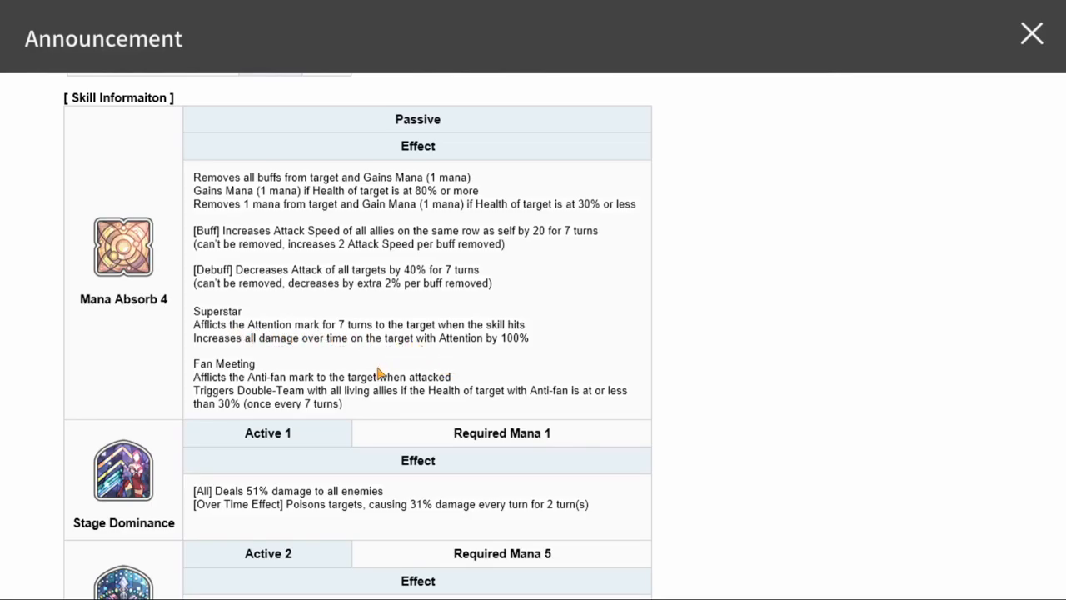
{"action": "scroll", "coordinate": [378, 366], "scroll_direction": "down", "scroll_amount": 2}
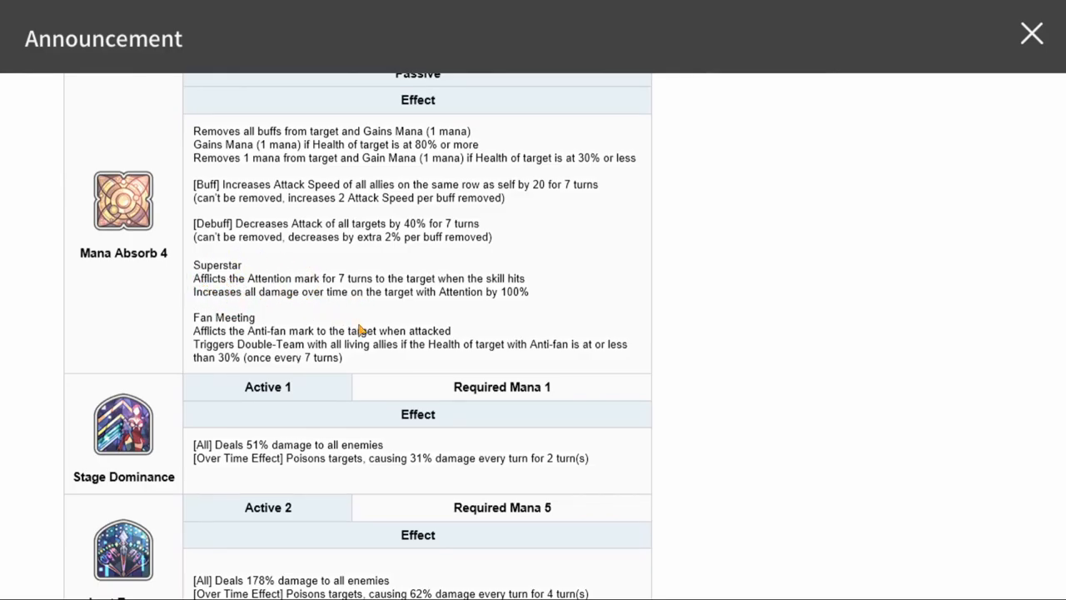
{"action": "scroll", "coordinate": [329, 357], "scroll_direction": "down", "scroll_amount": 2}
{"action": "scroll", "coordinate": [308, 356], "scroll_direction": "up", "scroll_amount": 2}
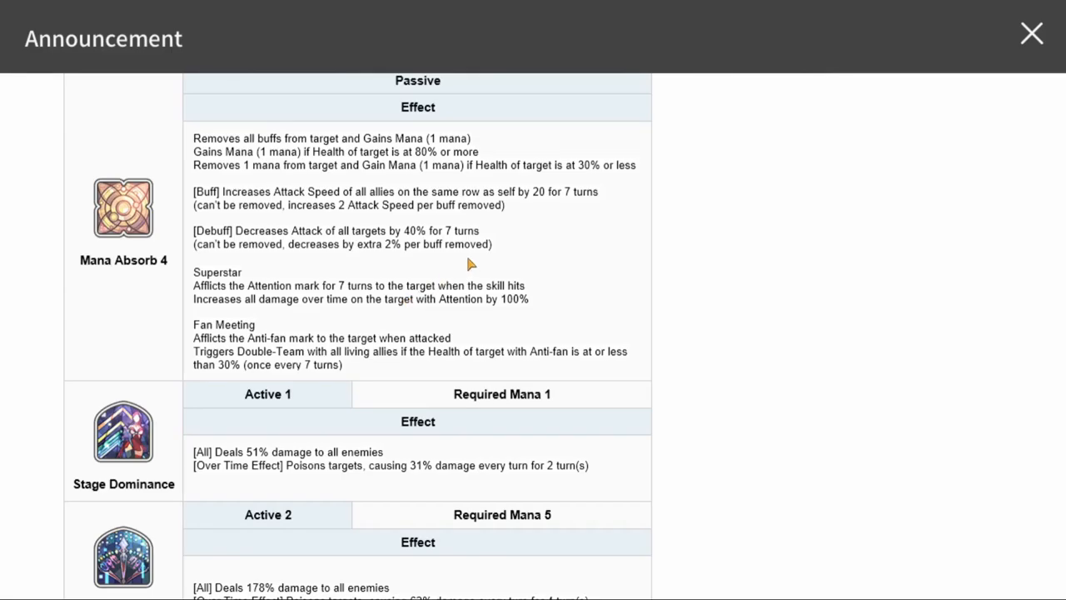
{"action": "scroll", "coordinate": [420, 333], "scroll_direction": "down", "scroll_amount": 3}
{"action": "scroll", "coordinate": [420, 333], "scroll_direction": "down", "scroll_amount": 4}
{"action": "scroll", "coordinate": [420, 334], "scroll_direction": "down", "scroll_amount": 3}
{"action": "scroll", "coordinate": [417, 330], "scroll_direction": "down", "scroll_amount": 3}
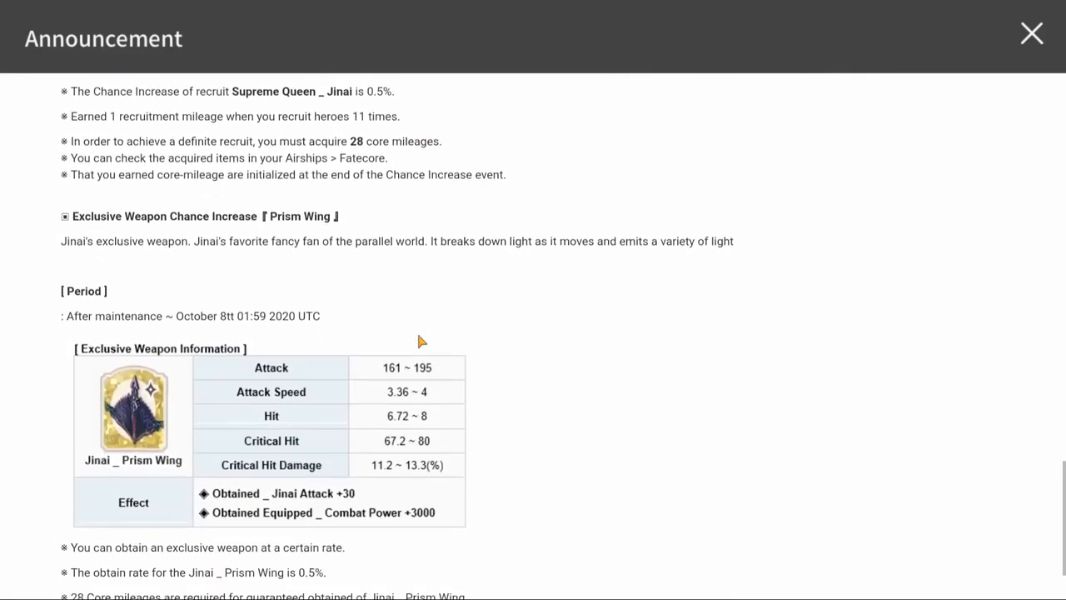
{"action": "scroll", "coordinate": [417, 330], "scroll_direction": "down", "scroll_amount": 2}
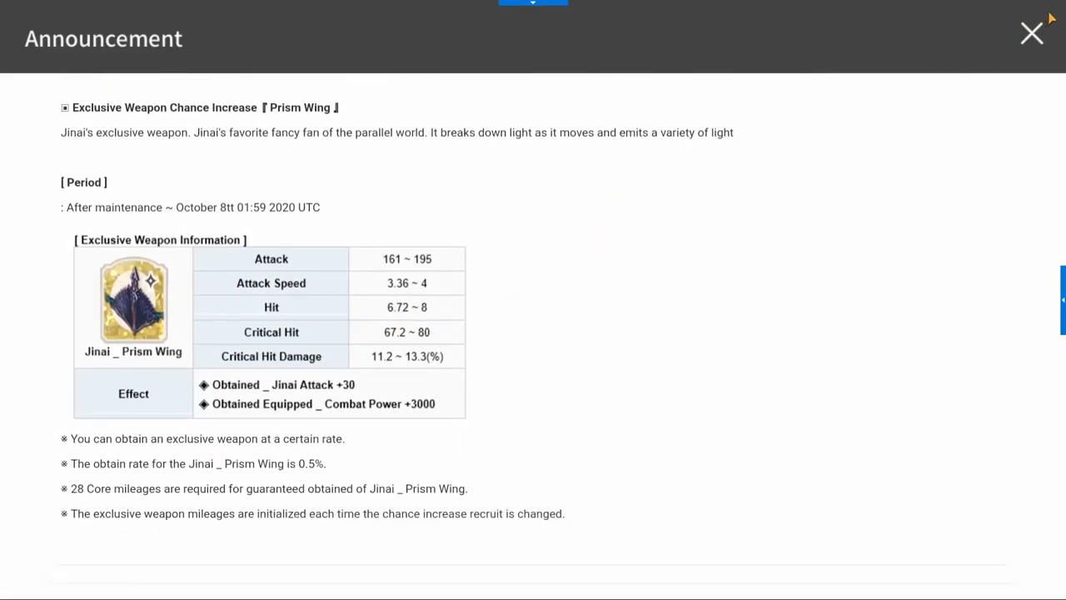
Step: Close the Jinai announcement and dismiss the side menu to show the Taehwa Palace Sky lobby
{"action": "left_click", "coordinate": [1032, 33]}
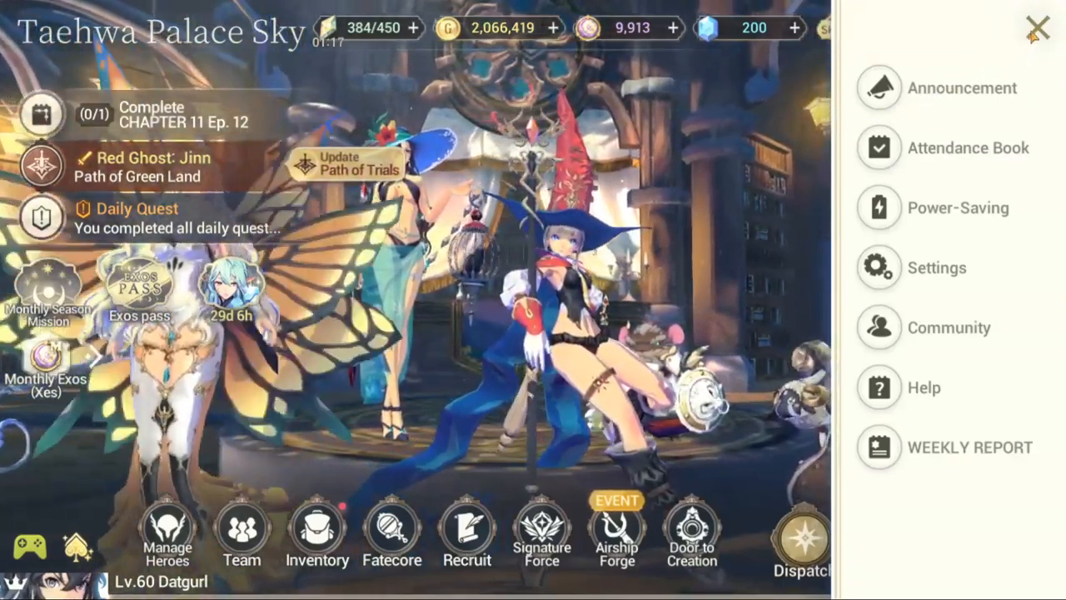
{"action": "left_click", "coordinate": [705, 214]}
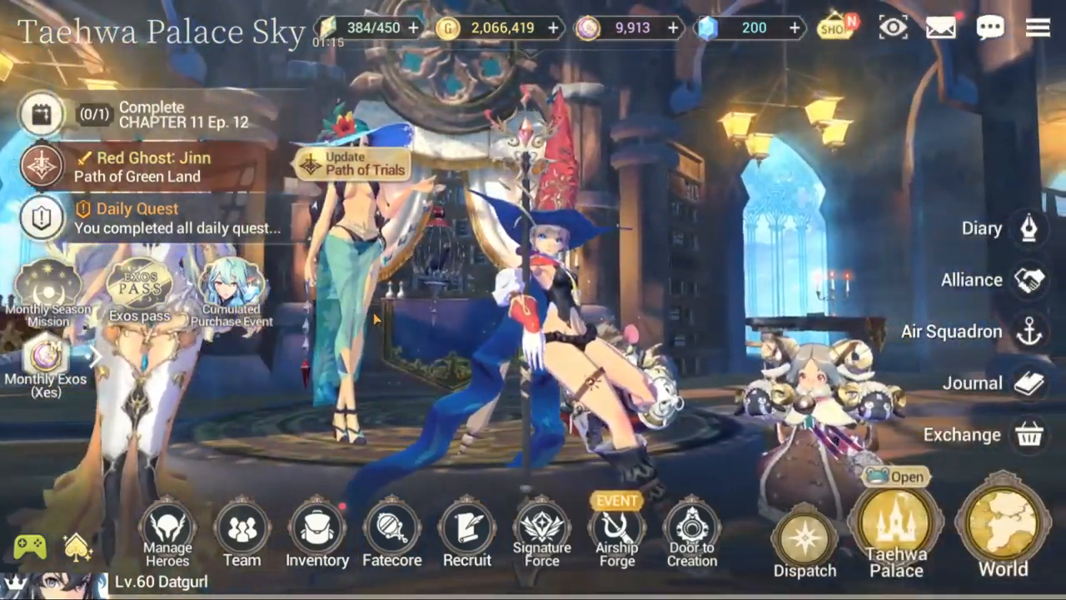